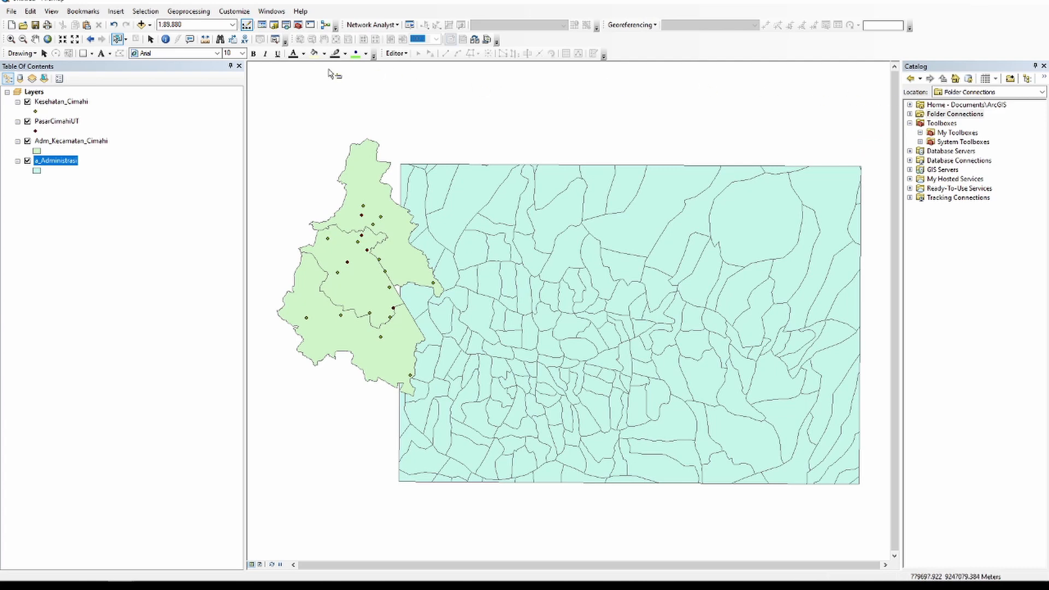
Open the Feature To Point tool from the Features toolset of Data Management Tools and examine its help illustrations.
click(297, 25)
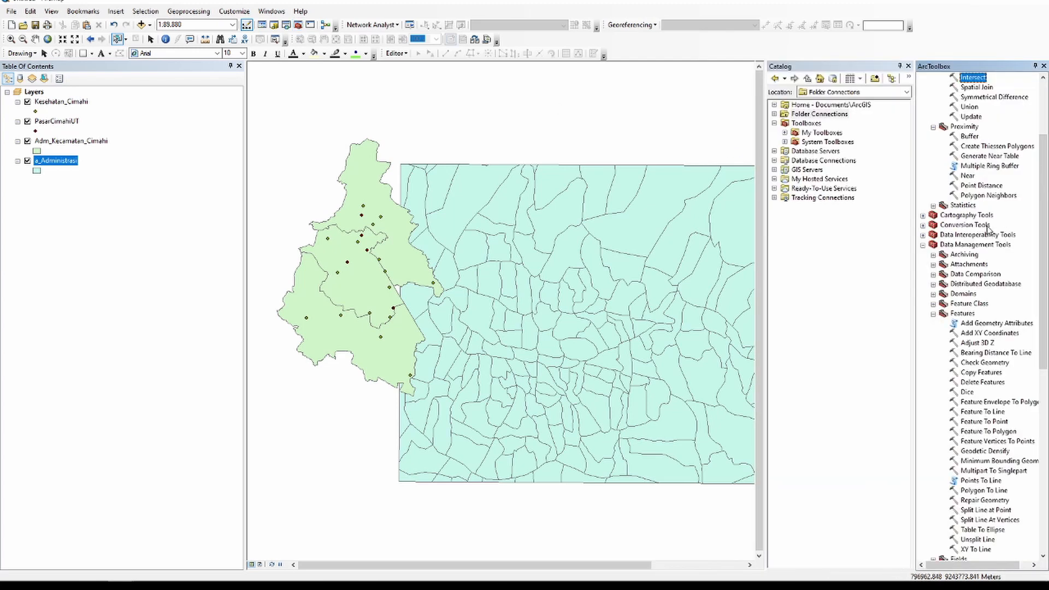
scroll(949, 154, up, 4)
click(922, 99)
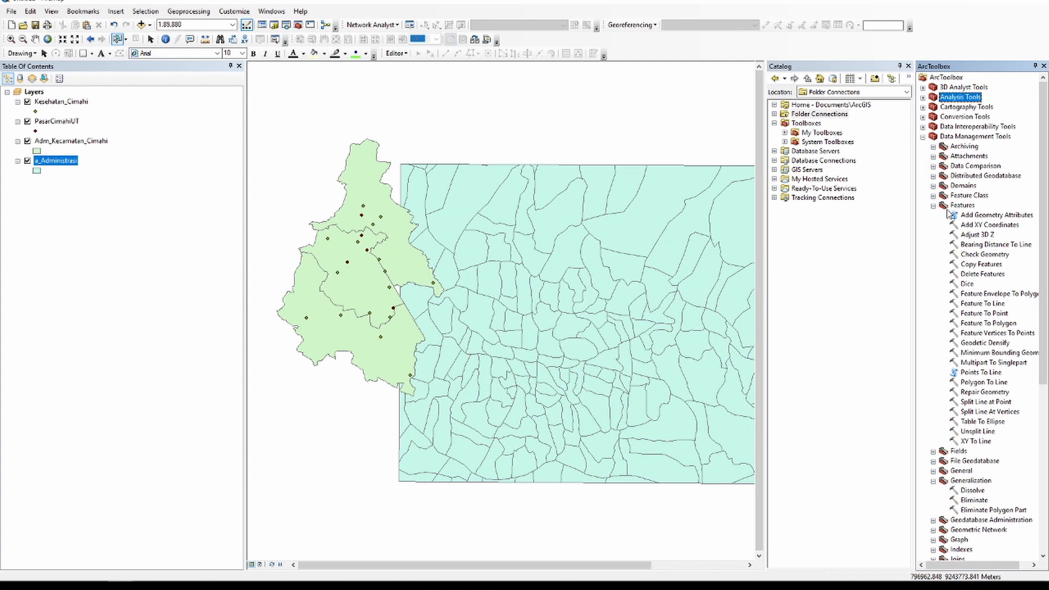
double_click(985, 314)
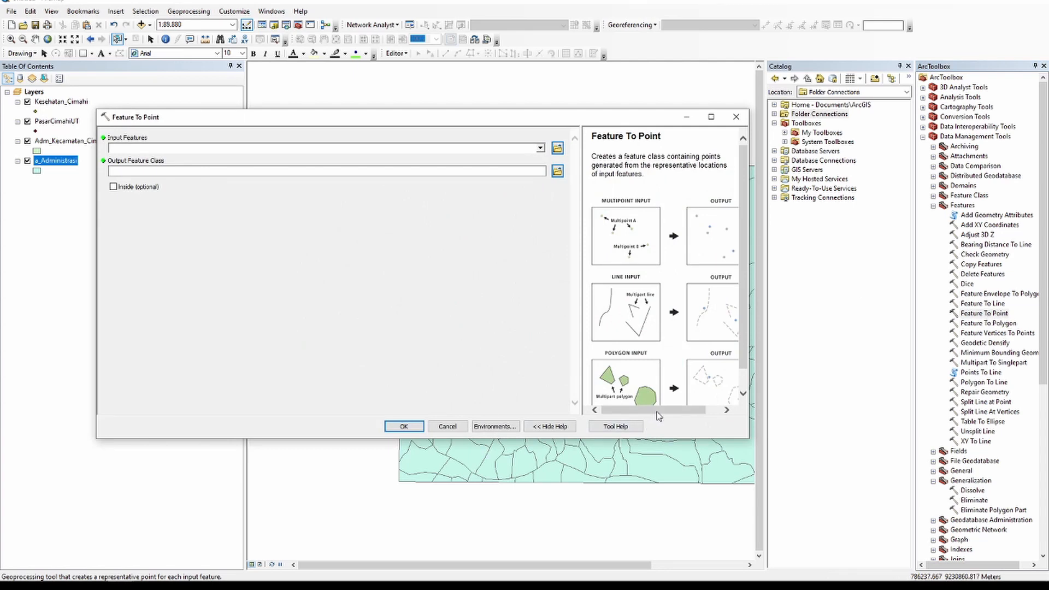
mouse_move(654, 411)
mouse_down()
mouse_move(680, 411)
mouse_move(661, 409)
mouse_up()
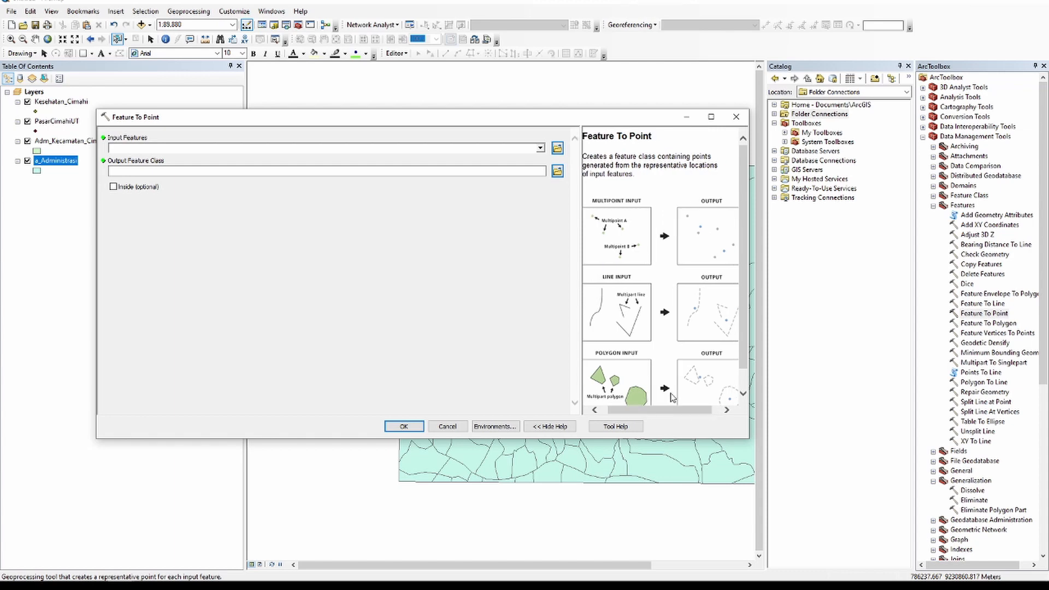
click(709, 116)
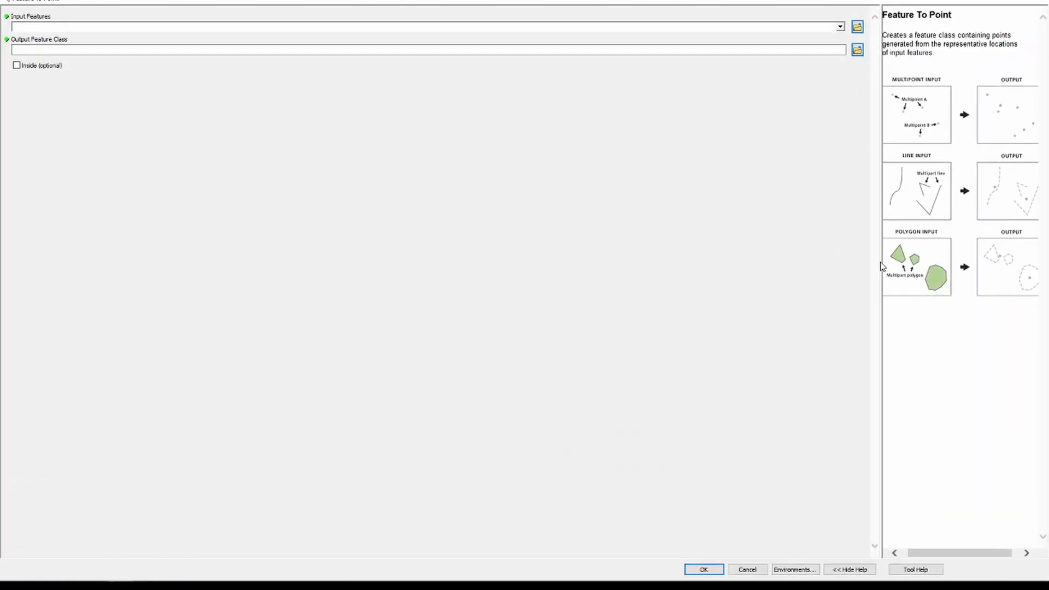
drag(881, 268, 507, 292)
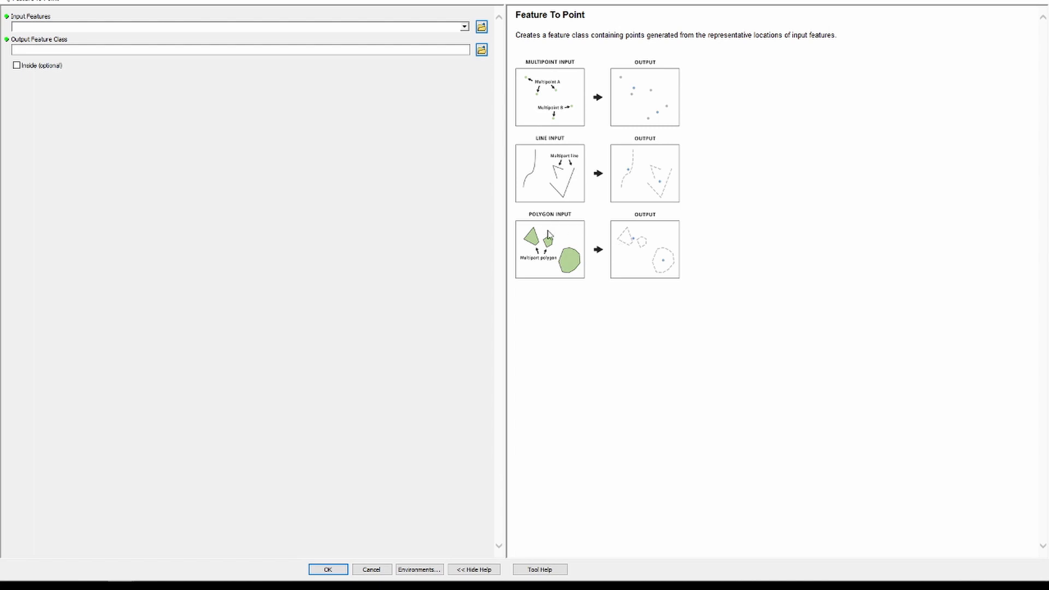
double_click(790, 1)
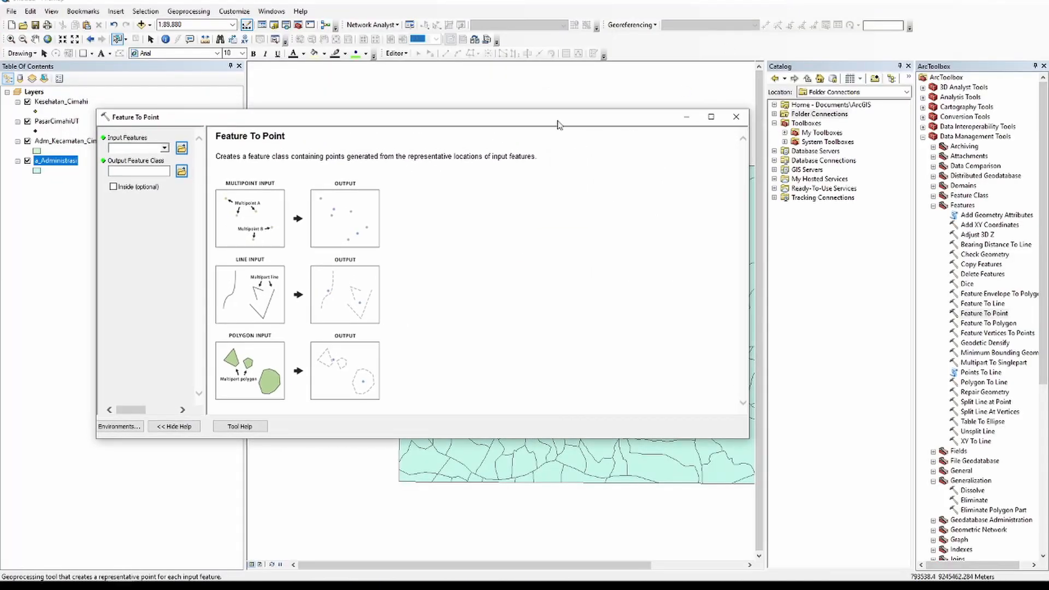
drag(558, 124, 715, 95)
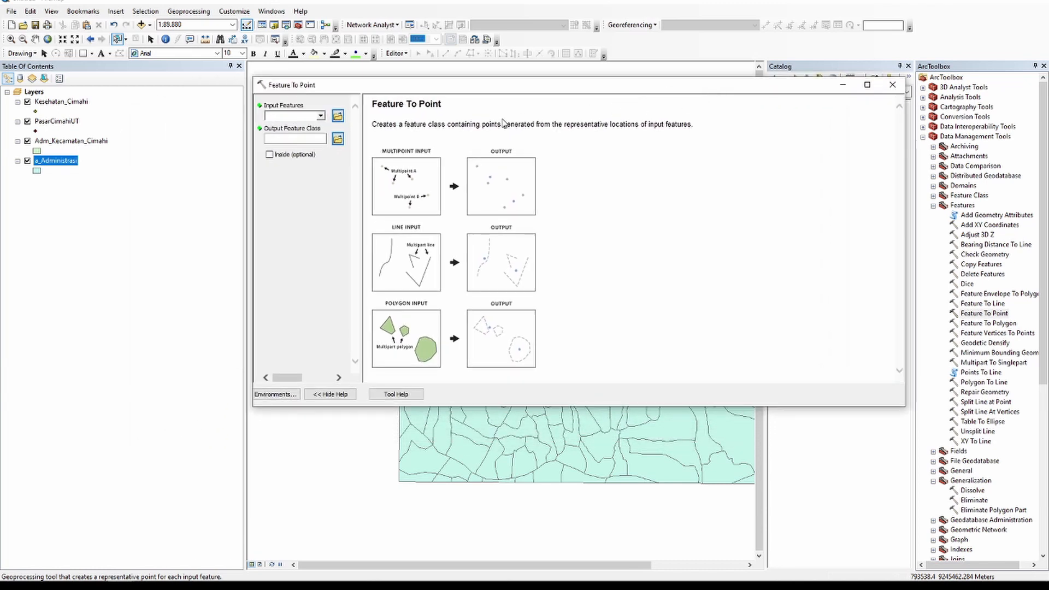
Run Feature To Point on Adm_Kecamatan_Cimahi, saving the output as adm_kec_point in D:\GeoProcessing.
click(322, 116)
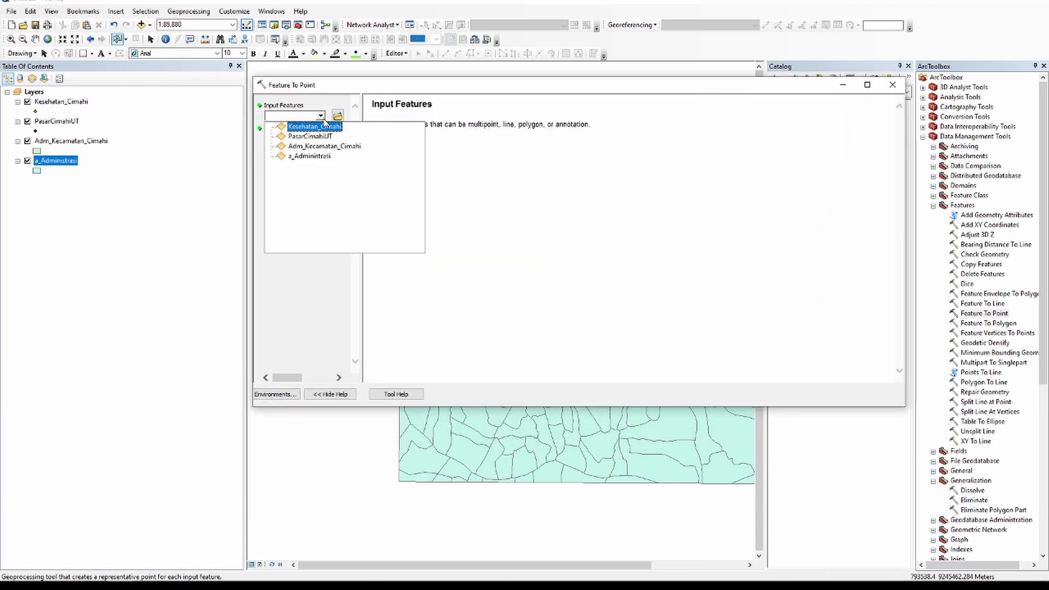
click(314, 147)
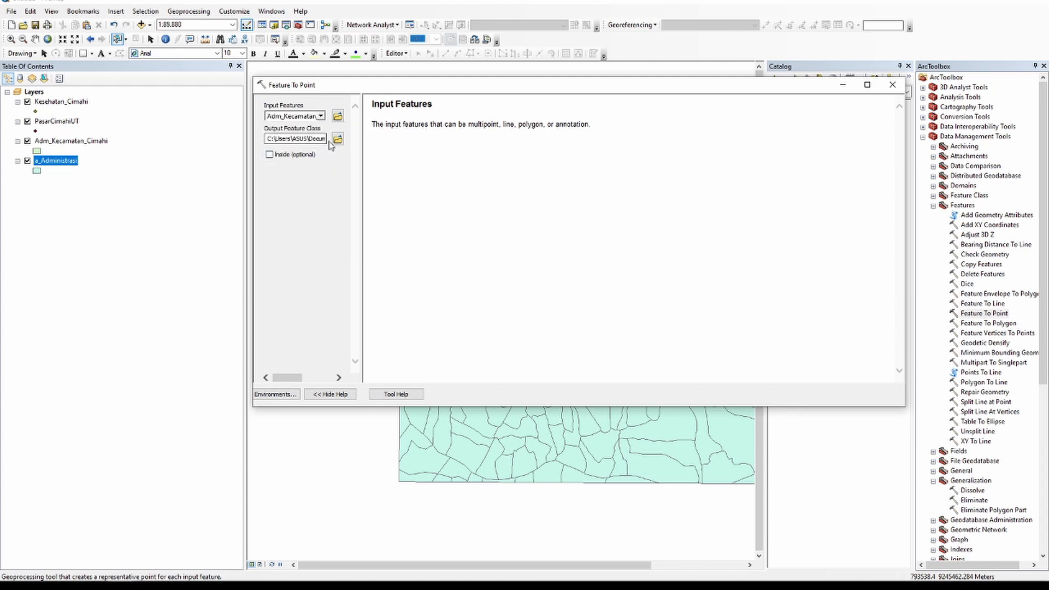
click(338, 139)
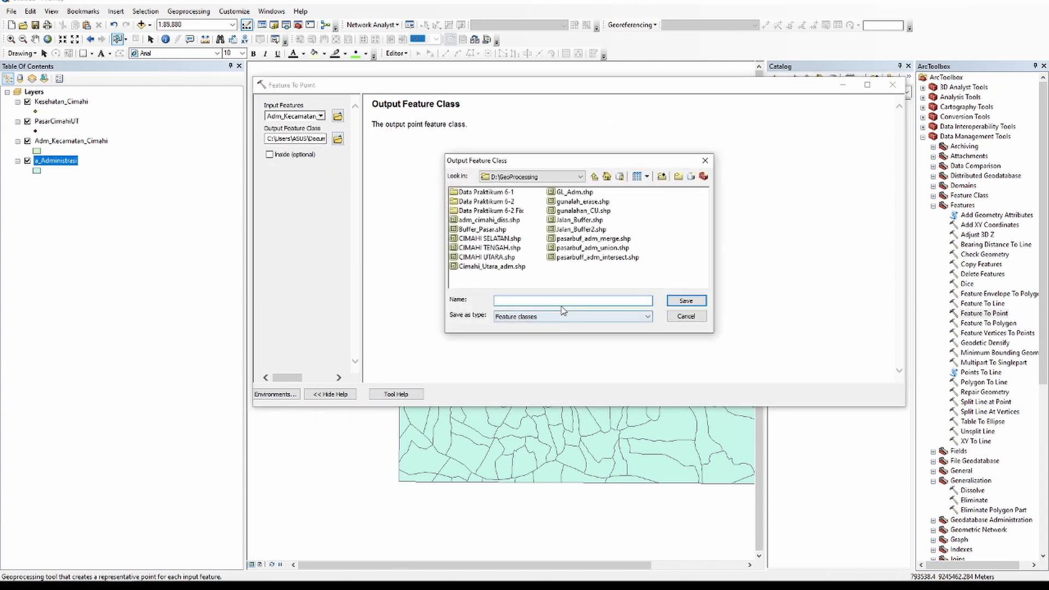
text(ad)
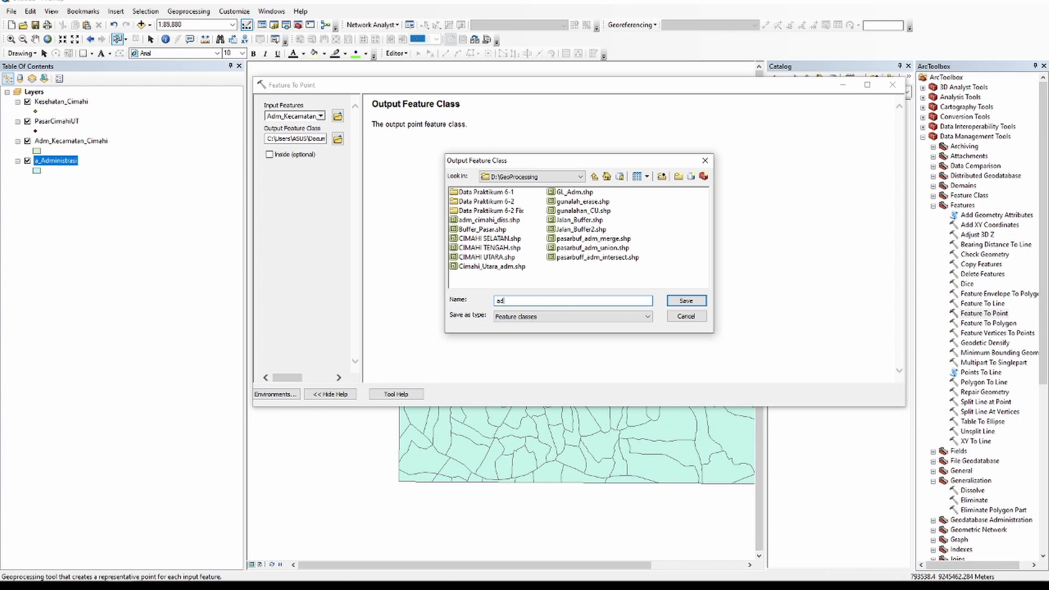
text(m_kec_point)
key(Return)
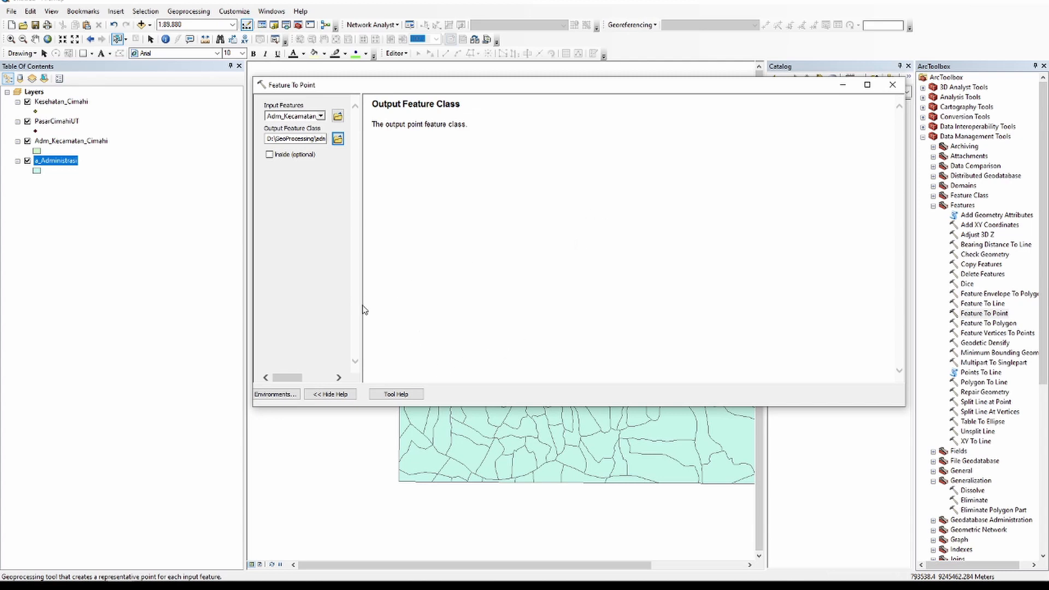
drag(363, 310, 711, 306)
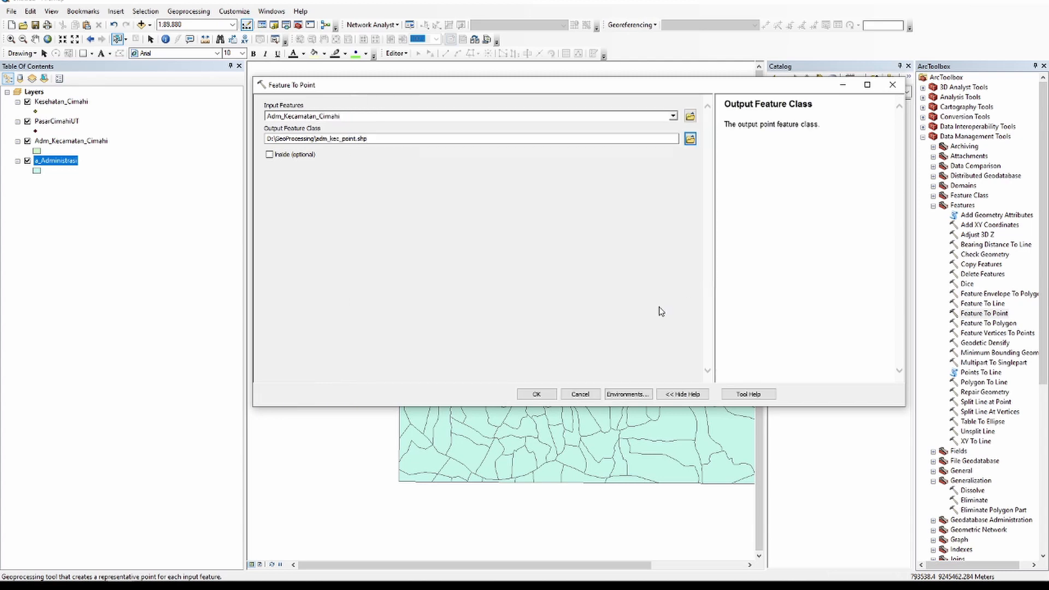
click(536, 394)
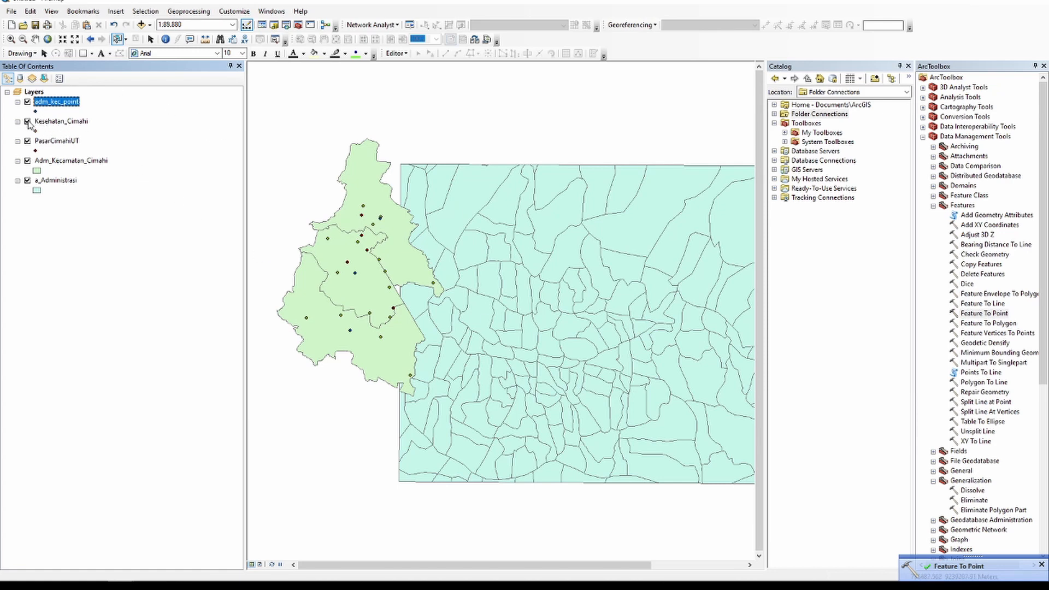
Hide the Kesehatan_Cimahi and PasarCimahiUT layers on the map.
click(28, 121)
click(27, 141)
scroll(326, 231, down, 2)
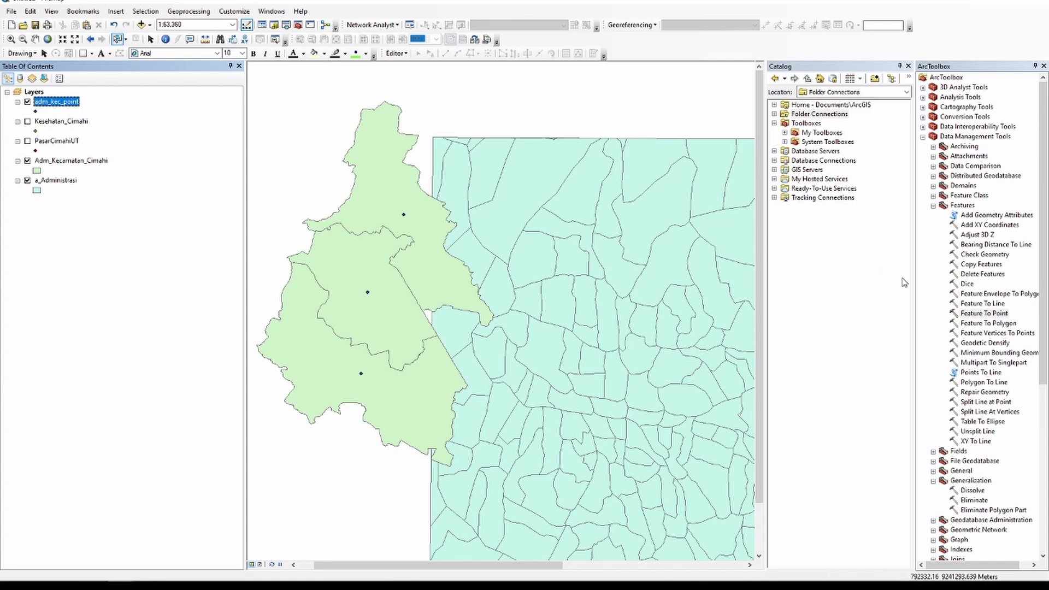
double_click(988, 304)
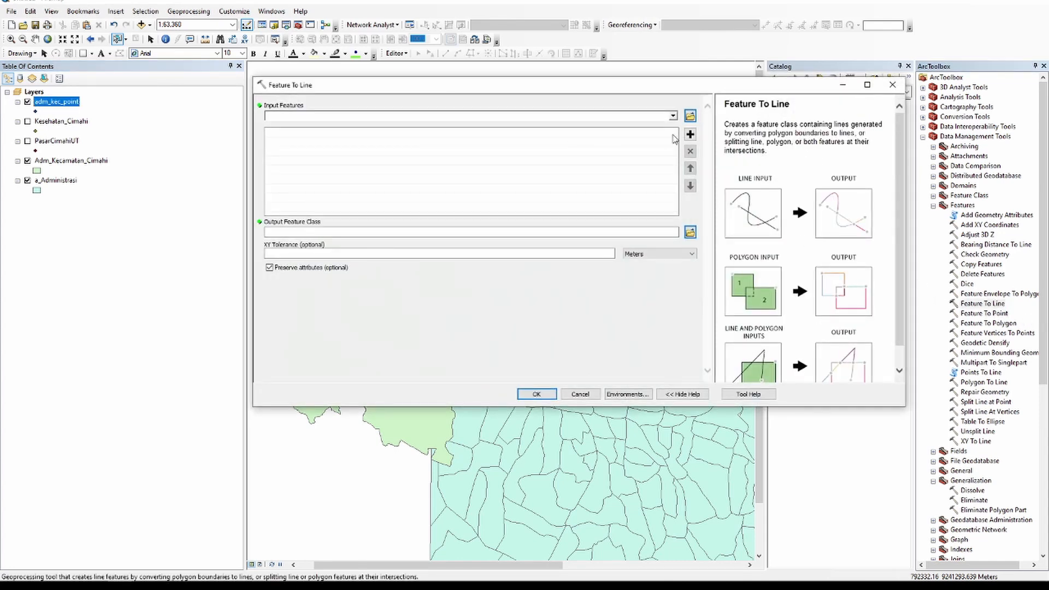
click(673, 116)
click(696, 88)
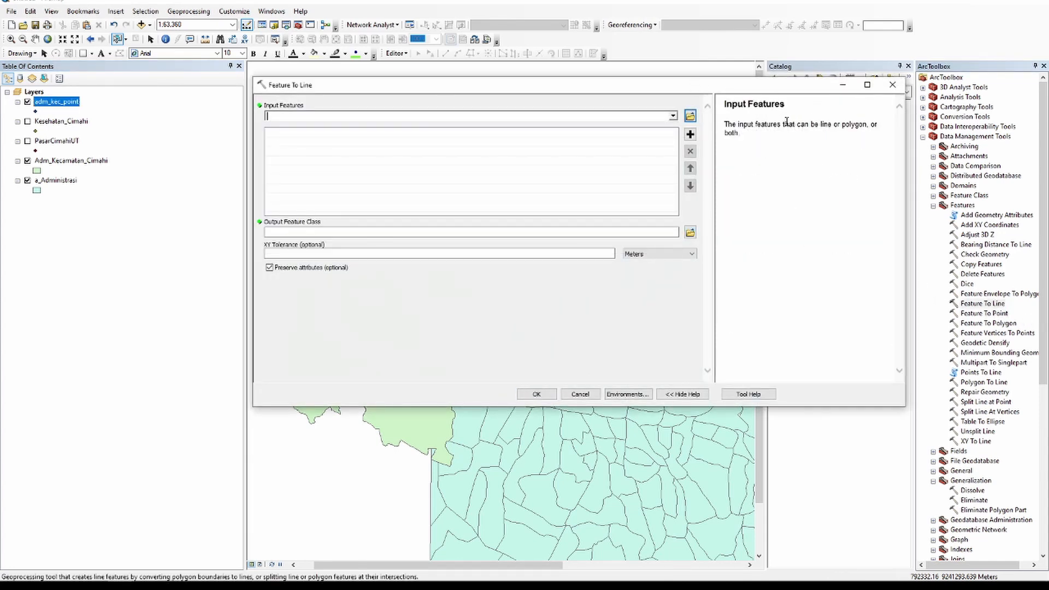
click(891, 85)
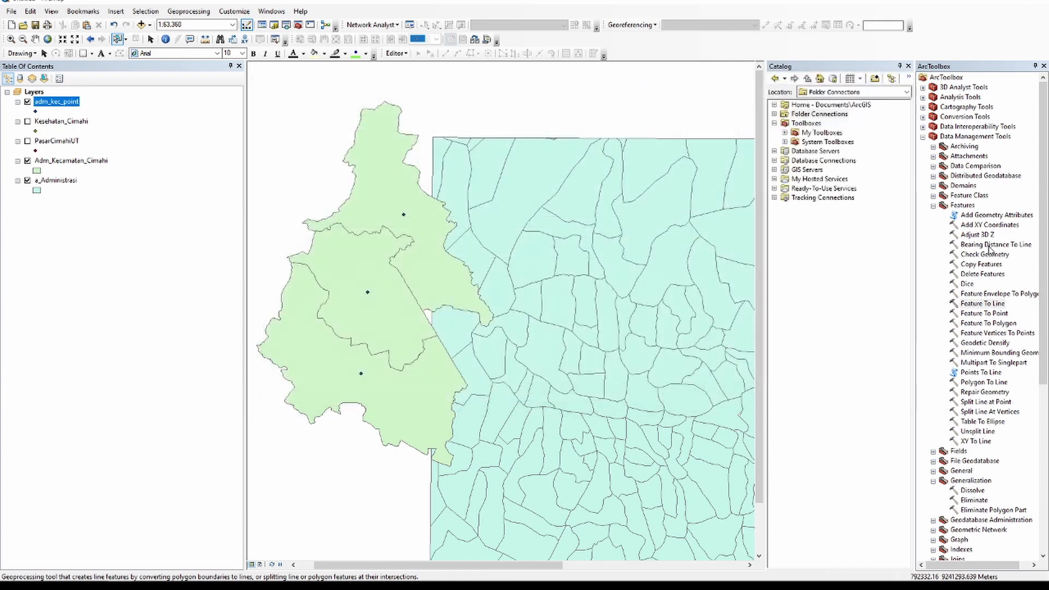
Run Feature To Line on Adm_Kecamatan_Cimahi, saving the output as kec_line in D:\GeoProcessing.
double_click(974, 304)
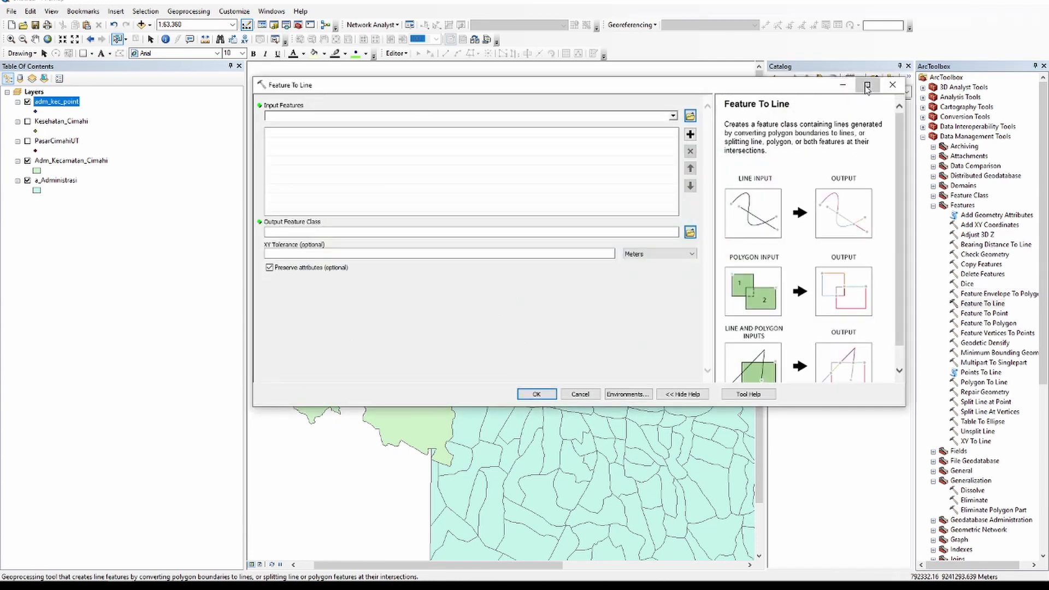
click(867, 85)
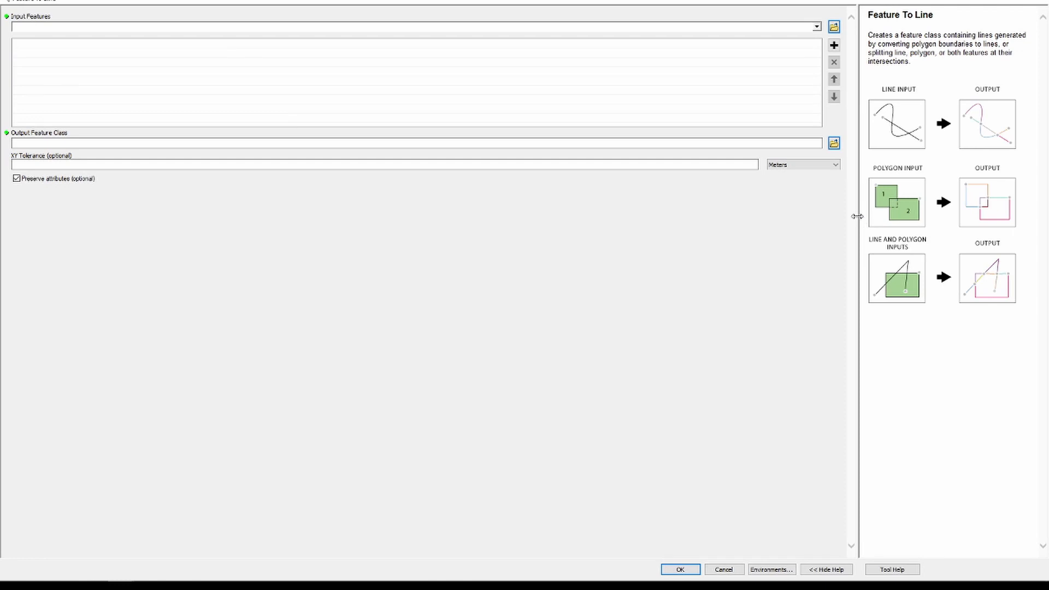
drag(856, 216, 498, 216)
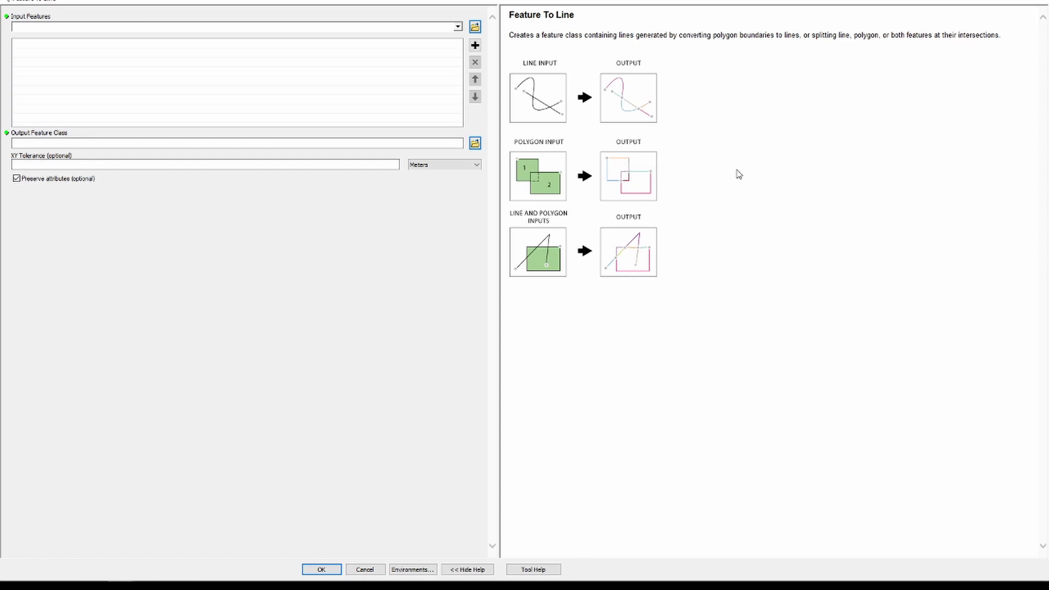
click(457, 27)
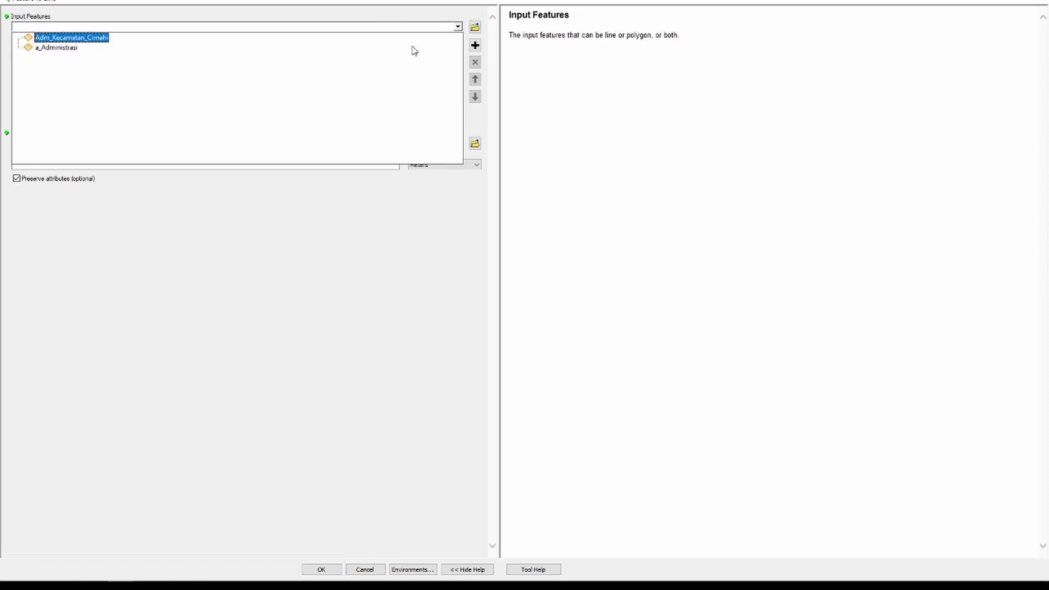
click(121, 42)
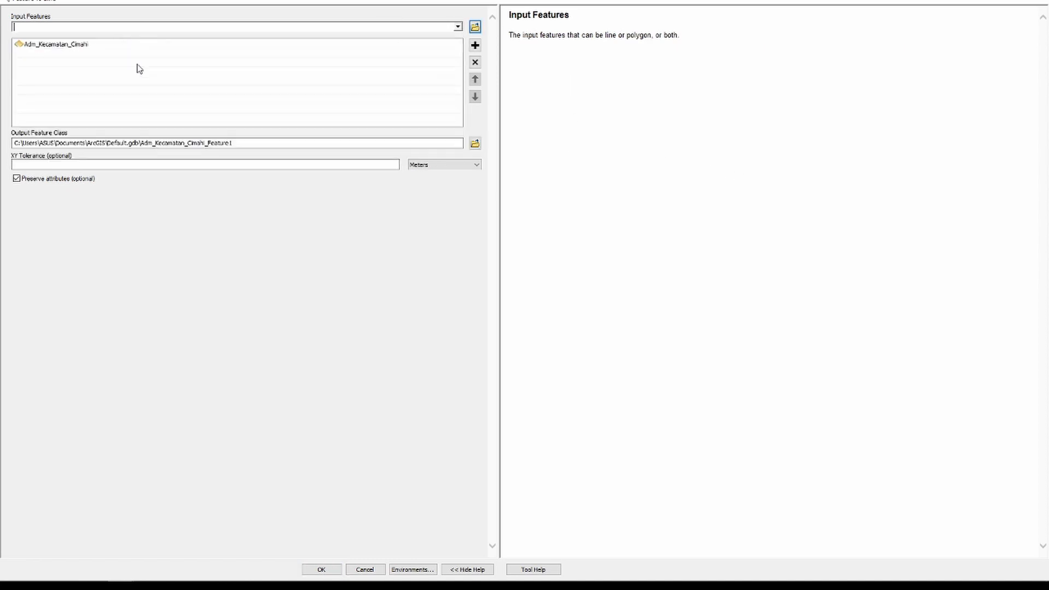
click(475, 143)
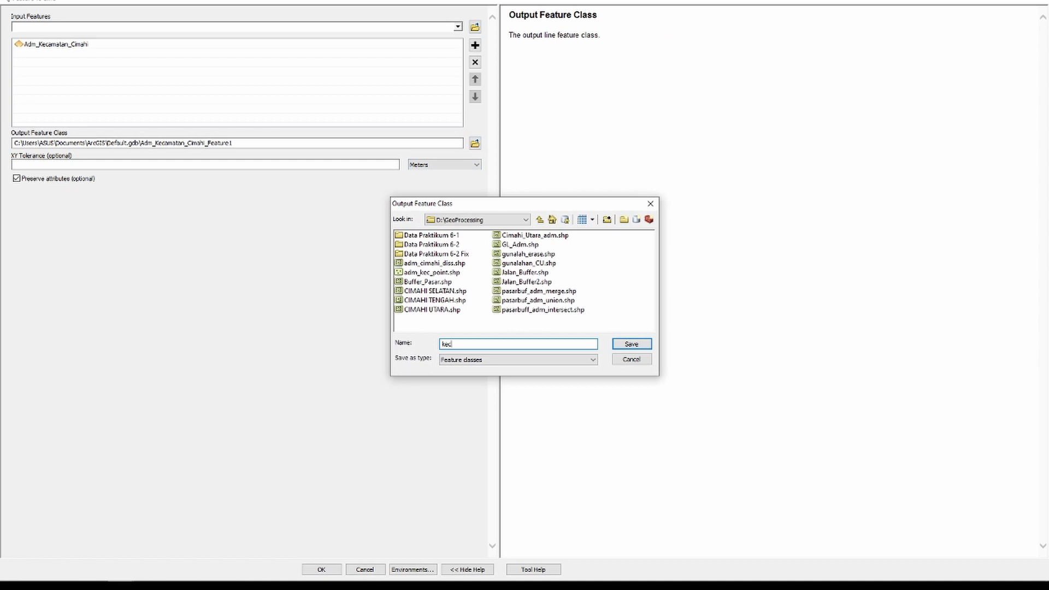
text(kec_line)
key(Return)
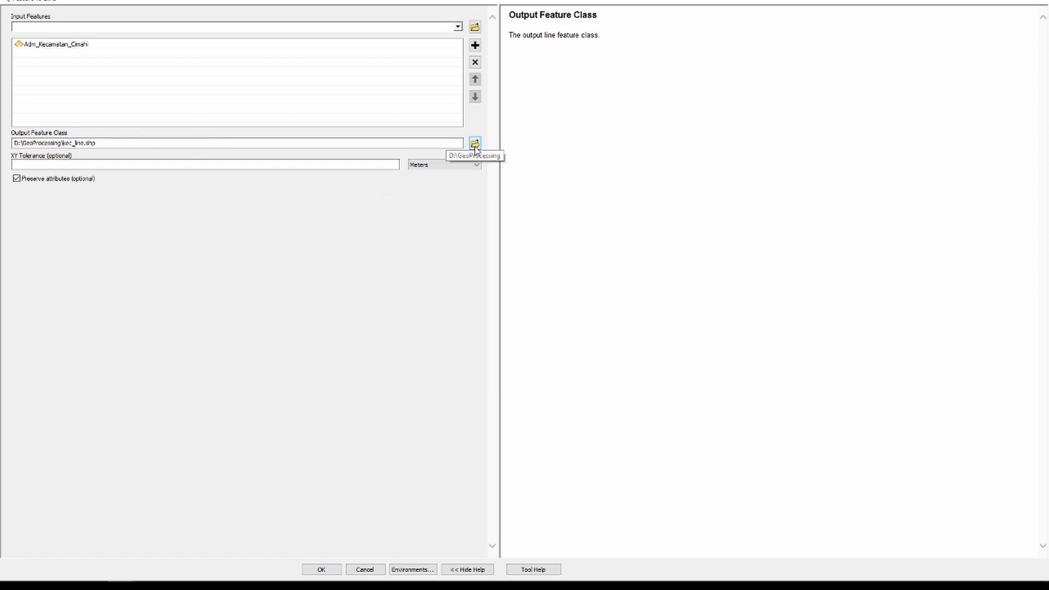
click(322, 569)
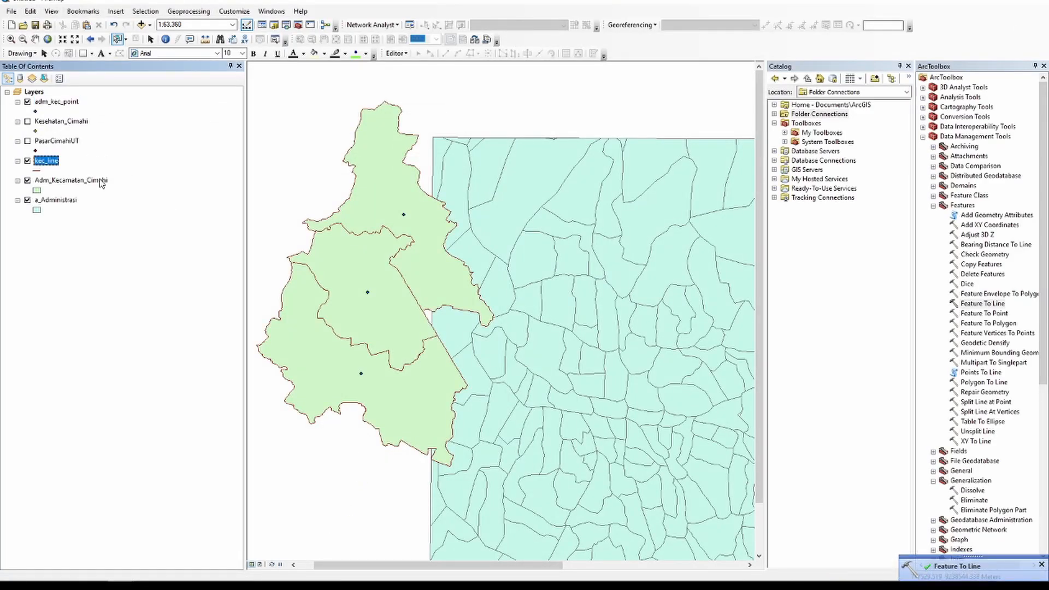
Move the kec_line layer above all other layers and hide the Adm_Kecamatan_Cimahi and a_Administrasi layers.
drag(41, 165, 29, 108)
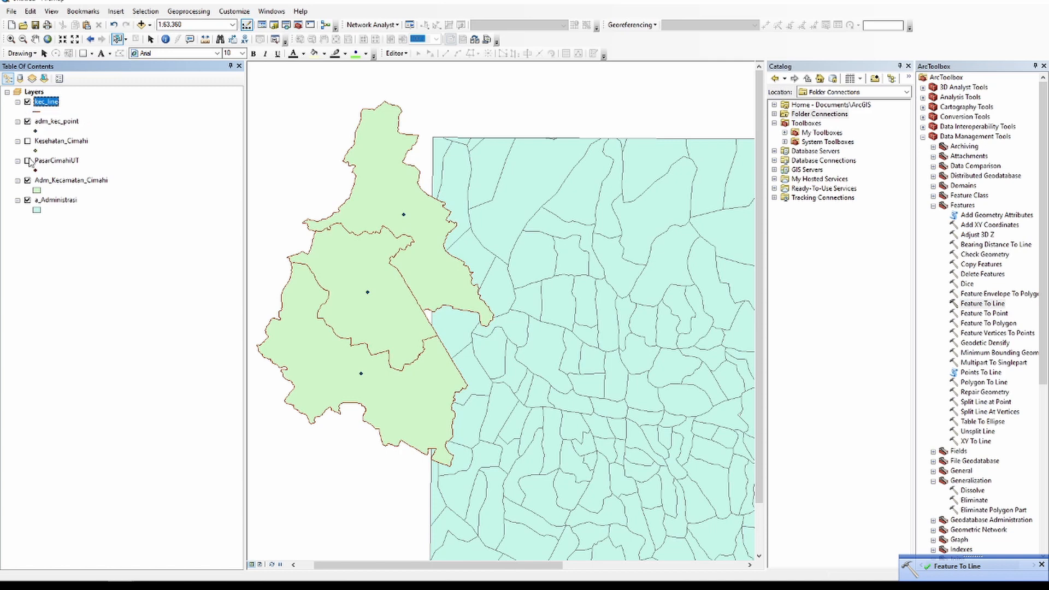
click(28, 180)
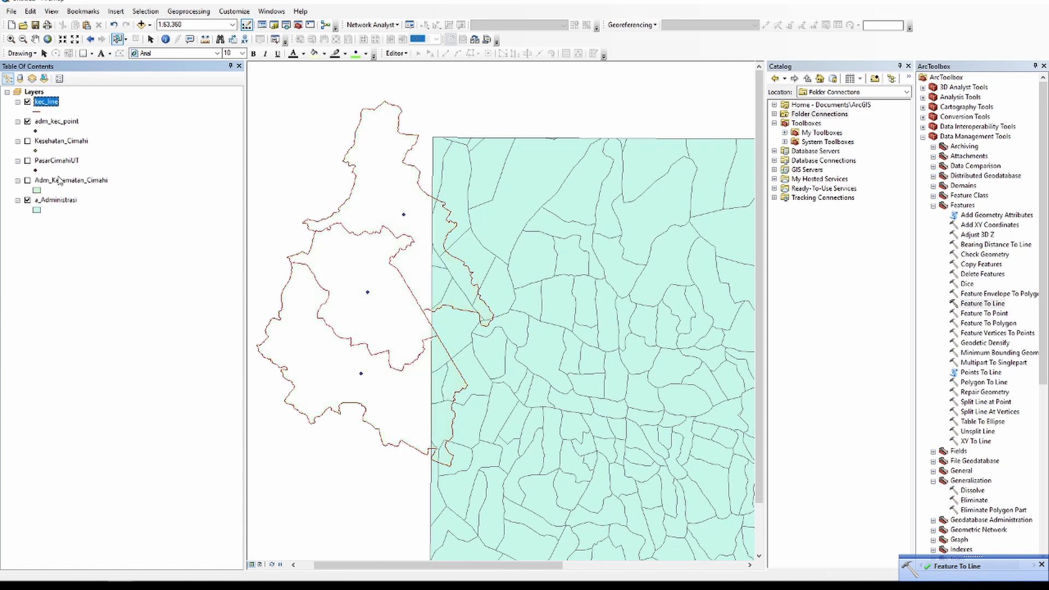
click(27, 200)
scroll(332, 207, up, 1)
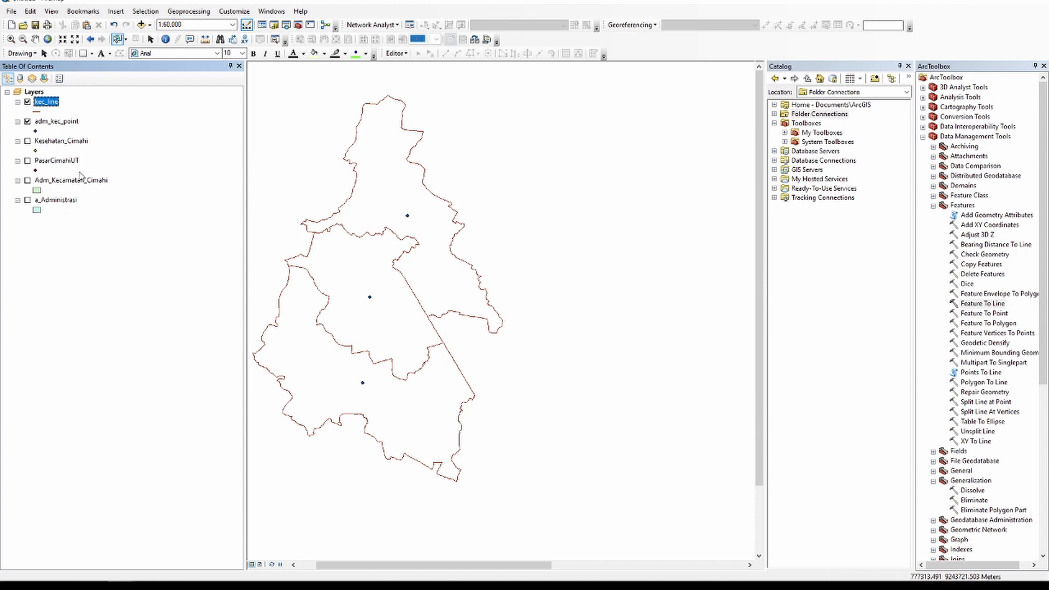
Compare the Adm_Kecamatan_Cimahi polygons with the kec_line outlines by alternating the two layers' visibility.
click(27, 101)
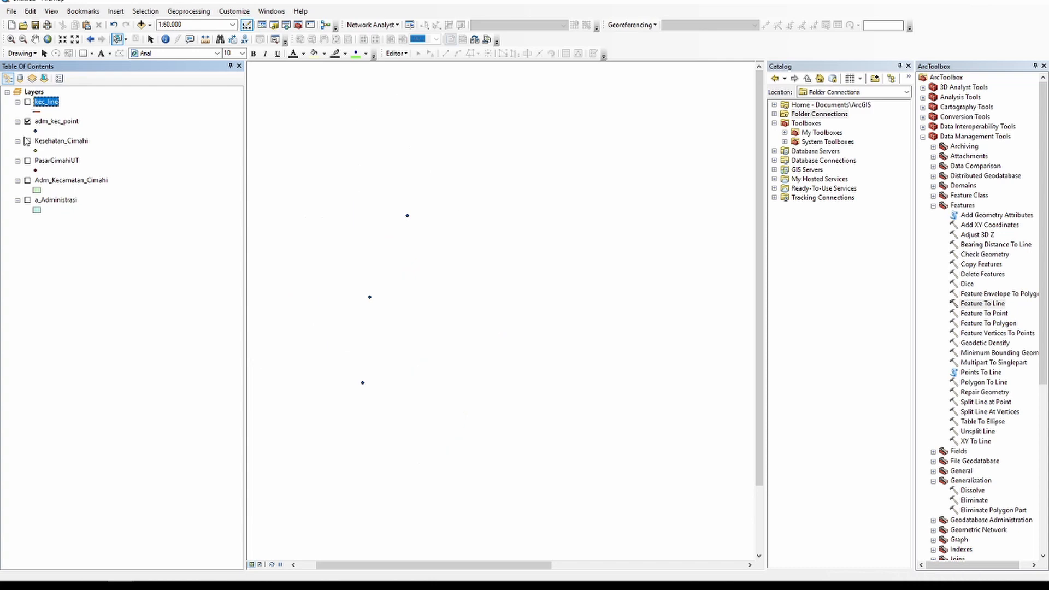
click(27, 180)
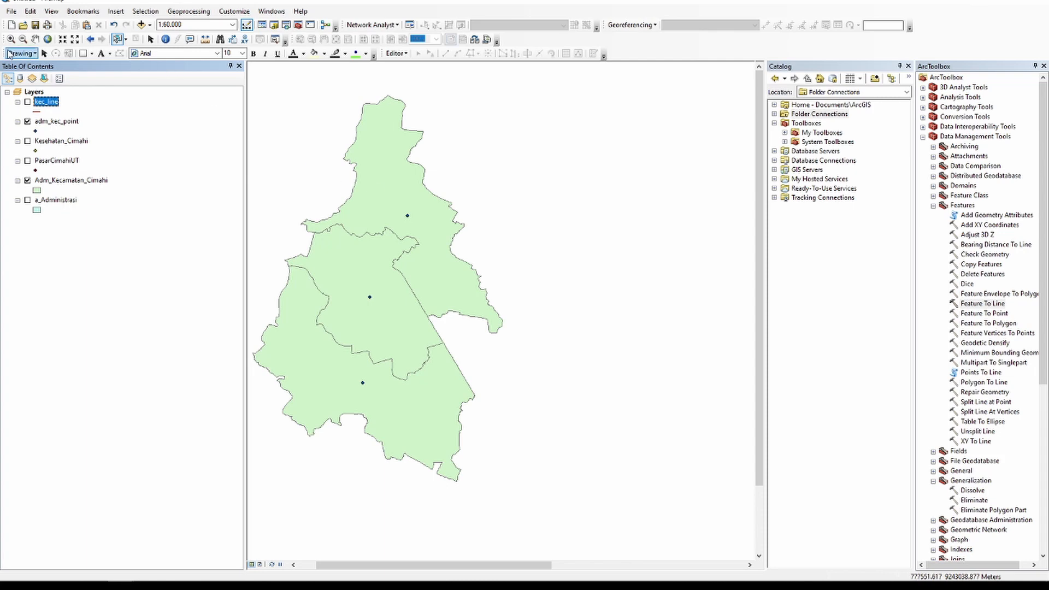
click(27, 180)
click(27, 102)
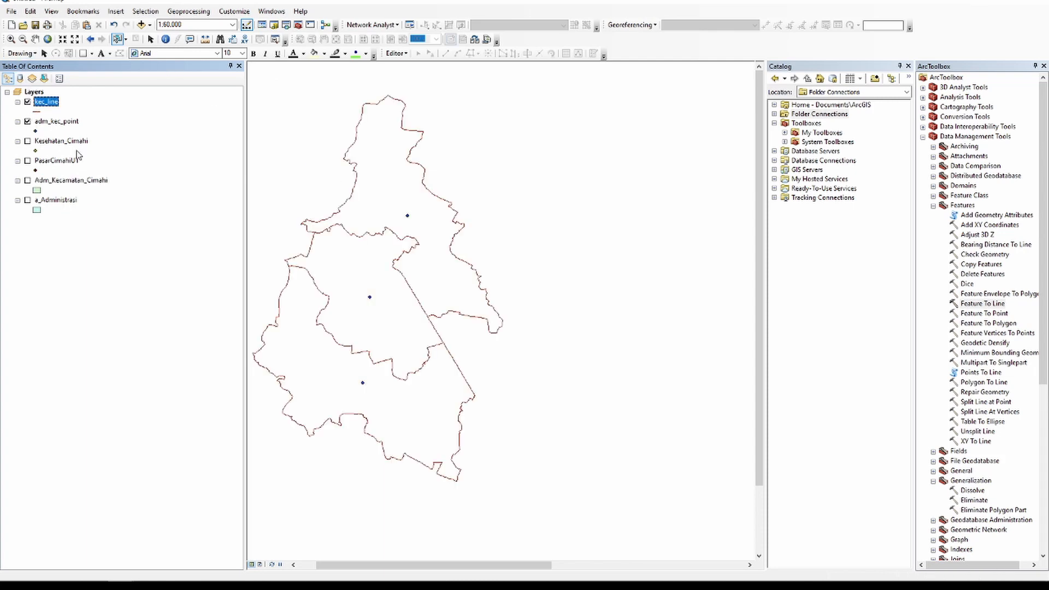
Change the kec_line layer's symbol to the Boundary, County line style and check it on the map.
click(39, 111)
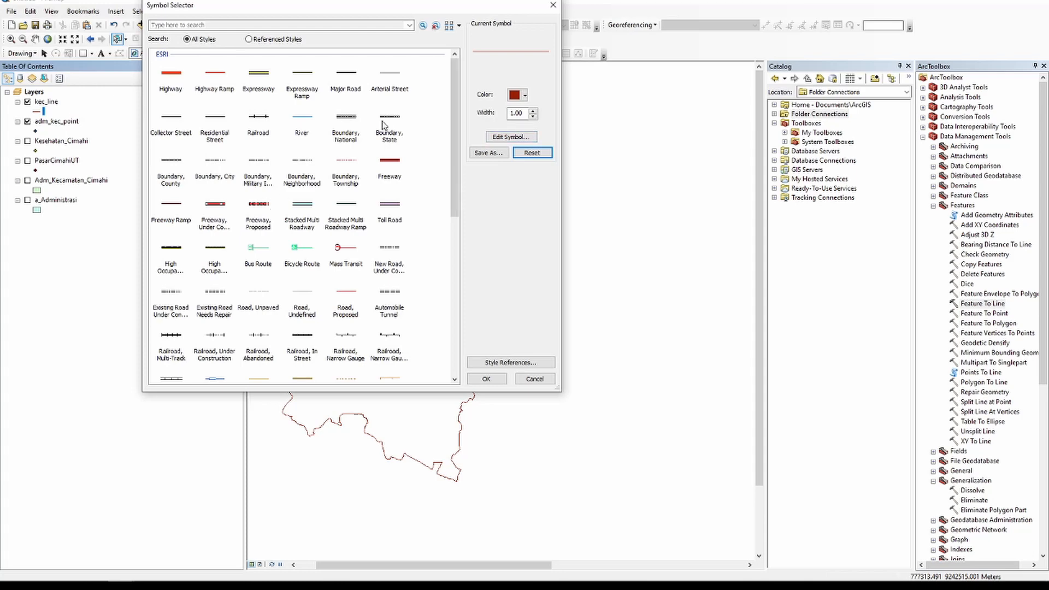
click(347, 121)
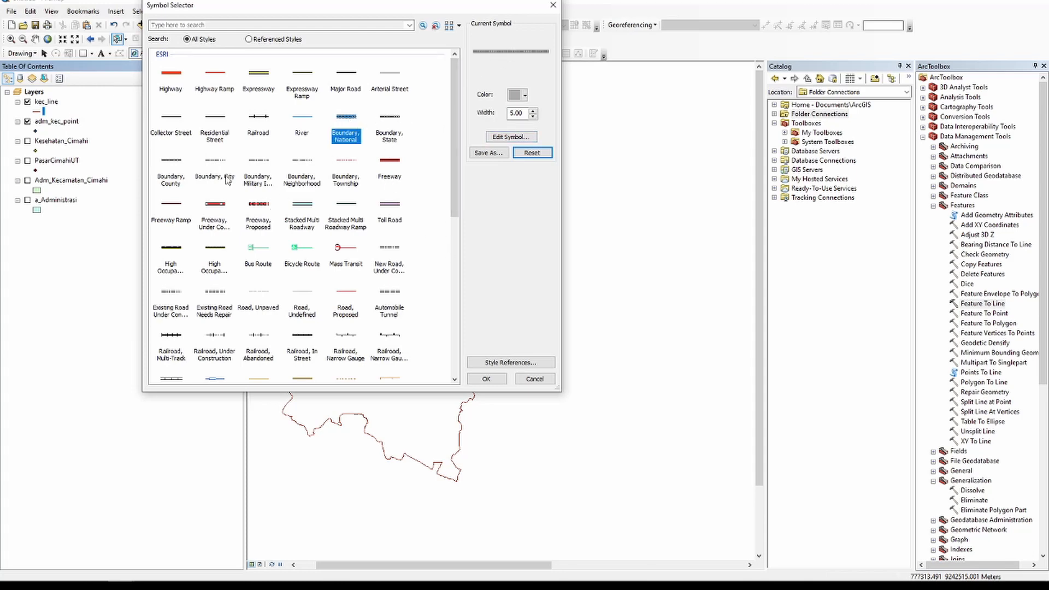
click(182, 164)
click(488, 379)
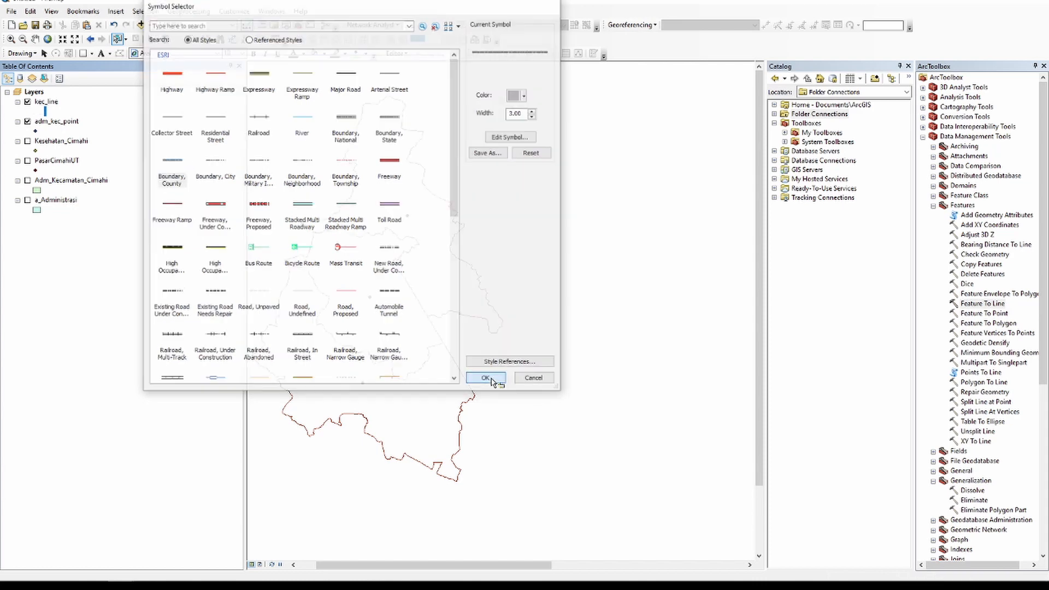
scroll(397, 198, up, 3)
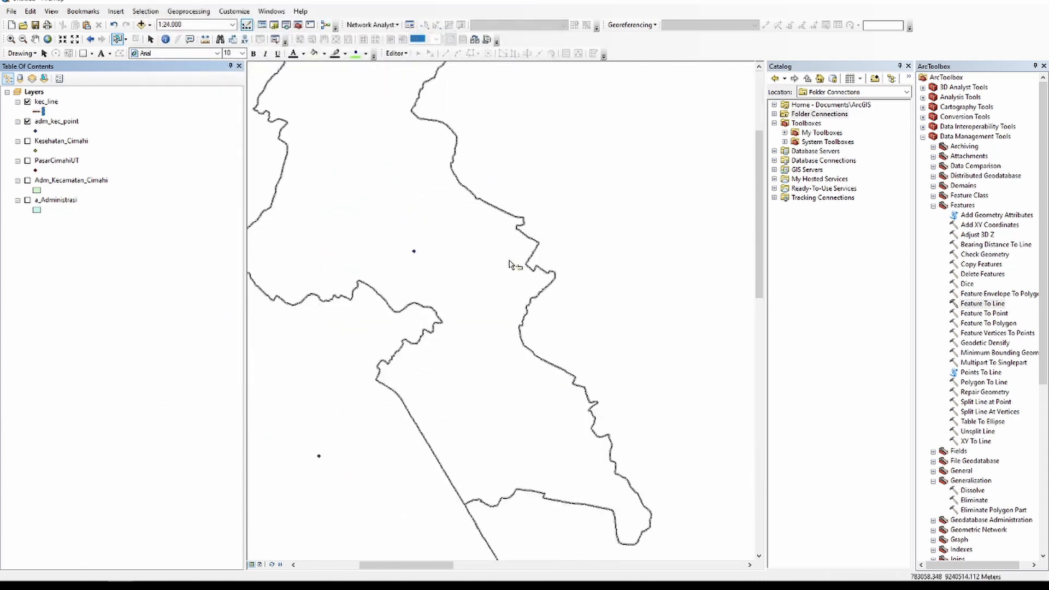
Show the Adm_Kecamatan_Cimahi layer and set its polygon outline to No Color.
click(28, 180)
click(36, 190)
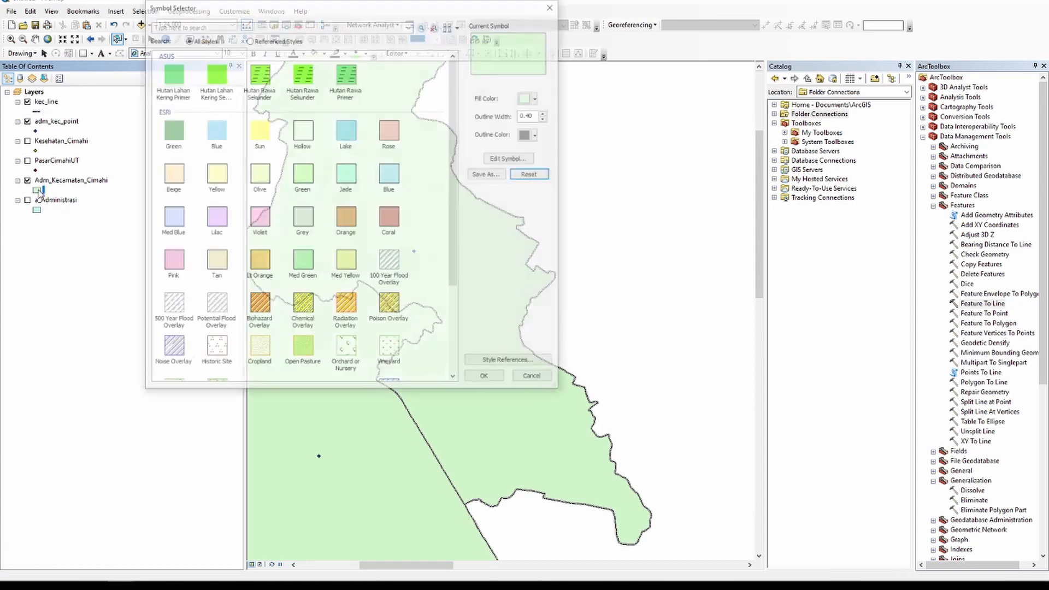
click(538, 134)
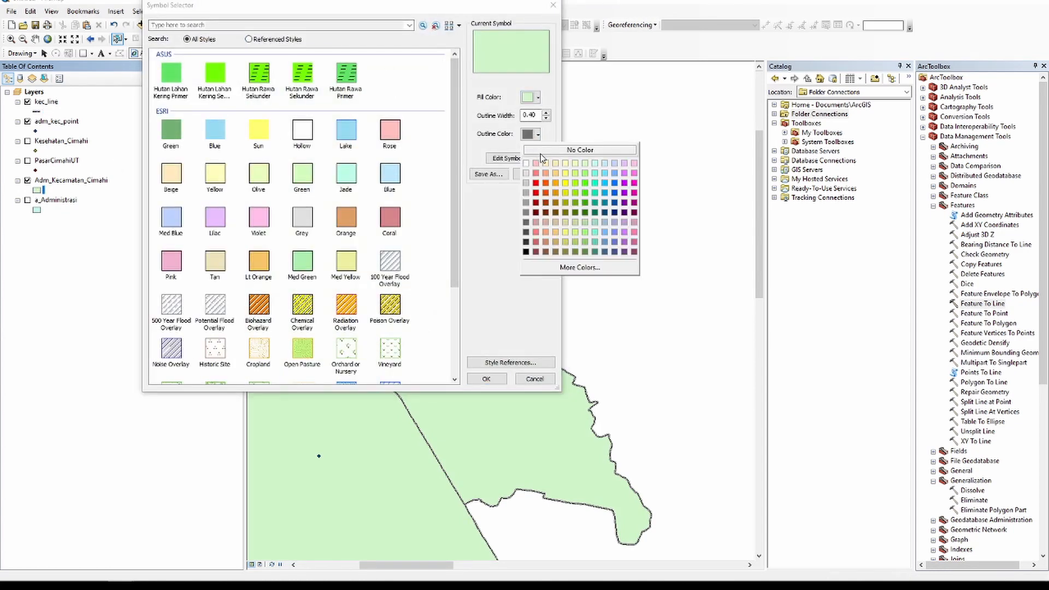
click(546, 141)
click(487, 379)
scroll(417, 190, down, 3)
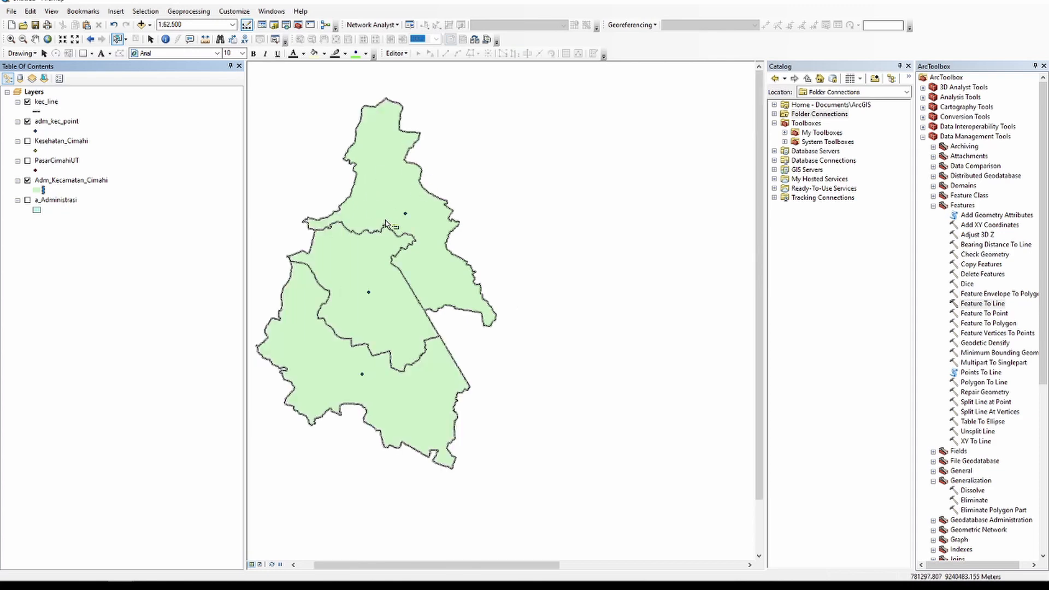
scroll(366, 189, up, 1)
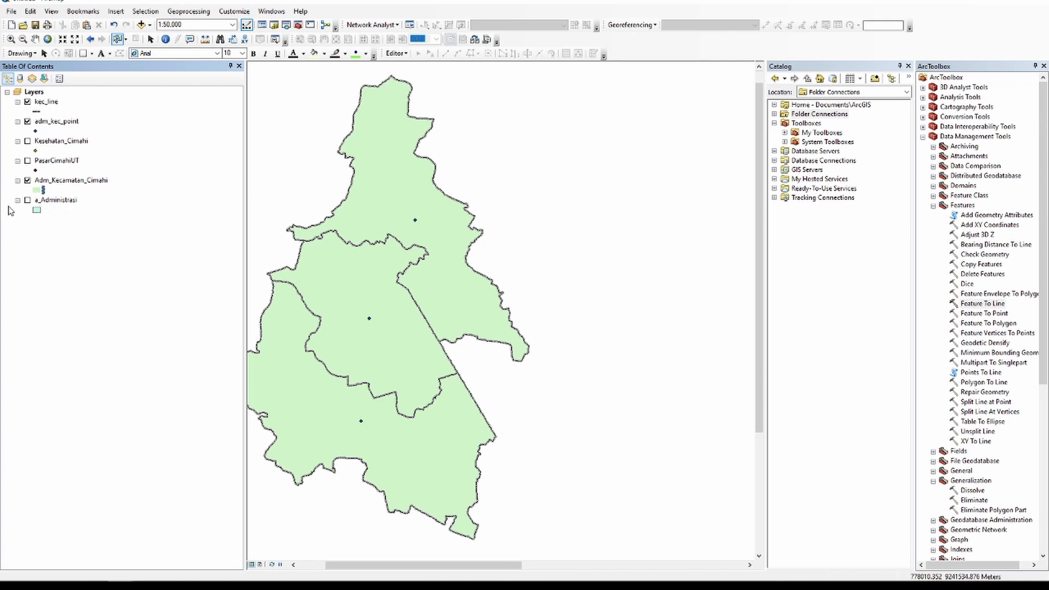
click(37, 210)
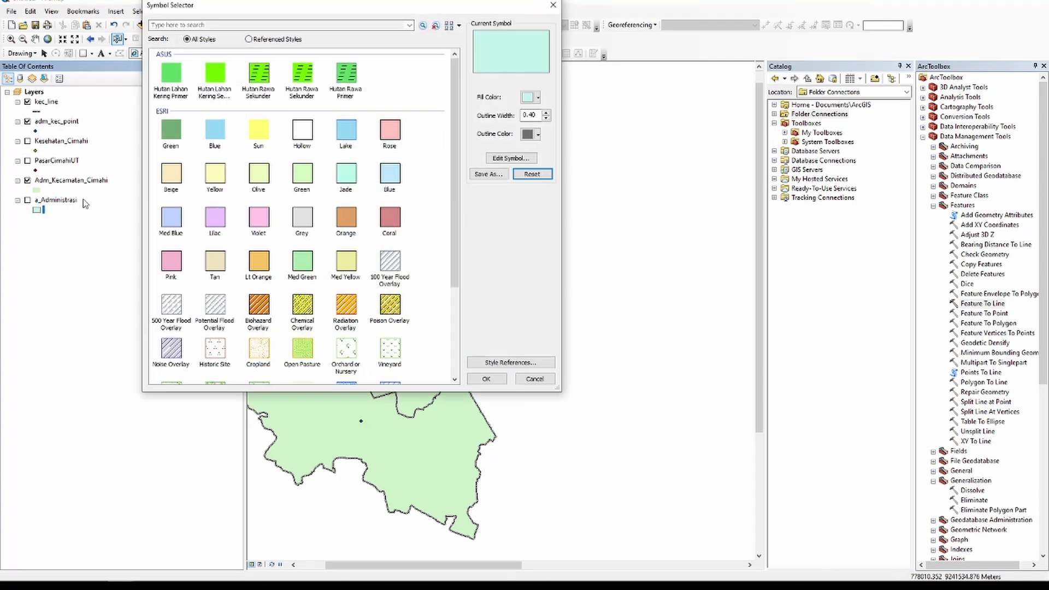
click(556, 5)
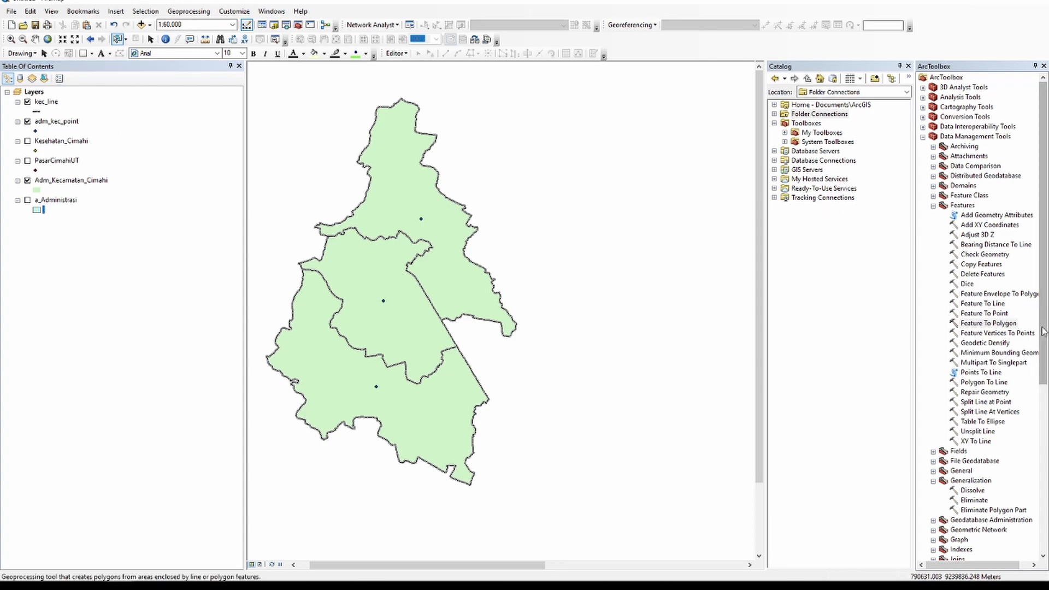
Run Feature To Polygon on kec_line, saving the output as polygon_reverse in D:\GeoProcessing.
double_click(1008, 323)
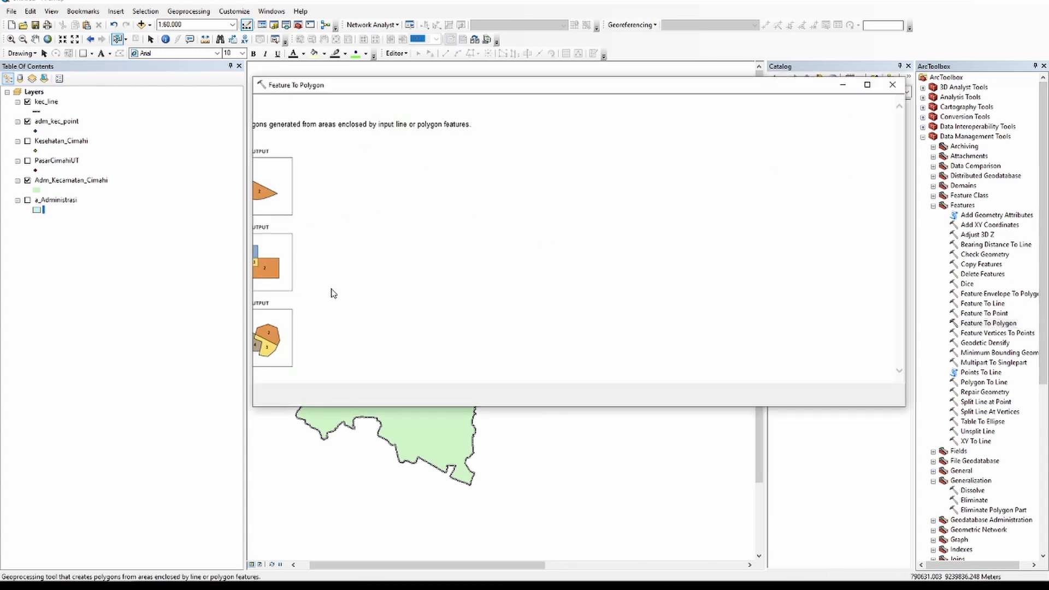
click(867, 85)
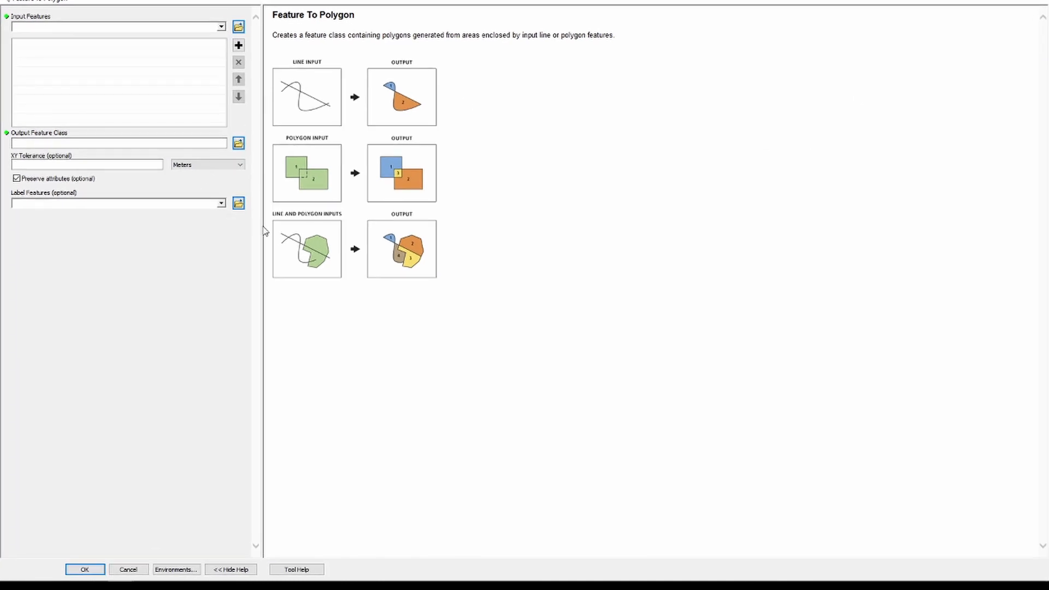
drag(261, 229, 378, 230)
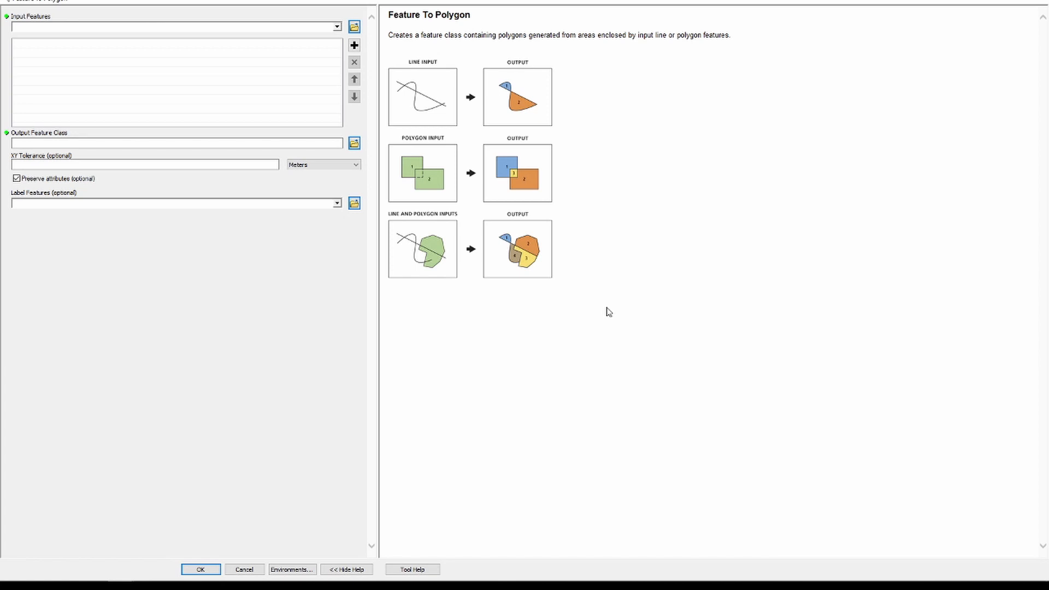
click(337, 27)
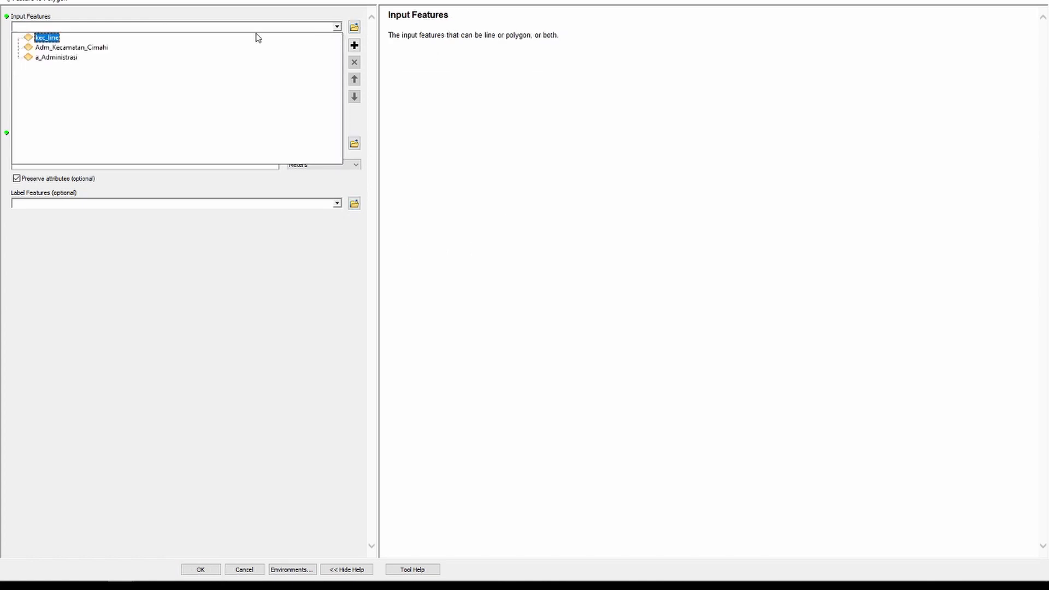
click(48, 38)
click(354, 143)
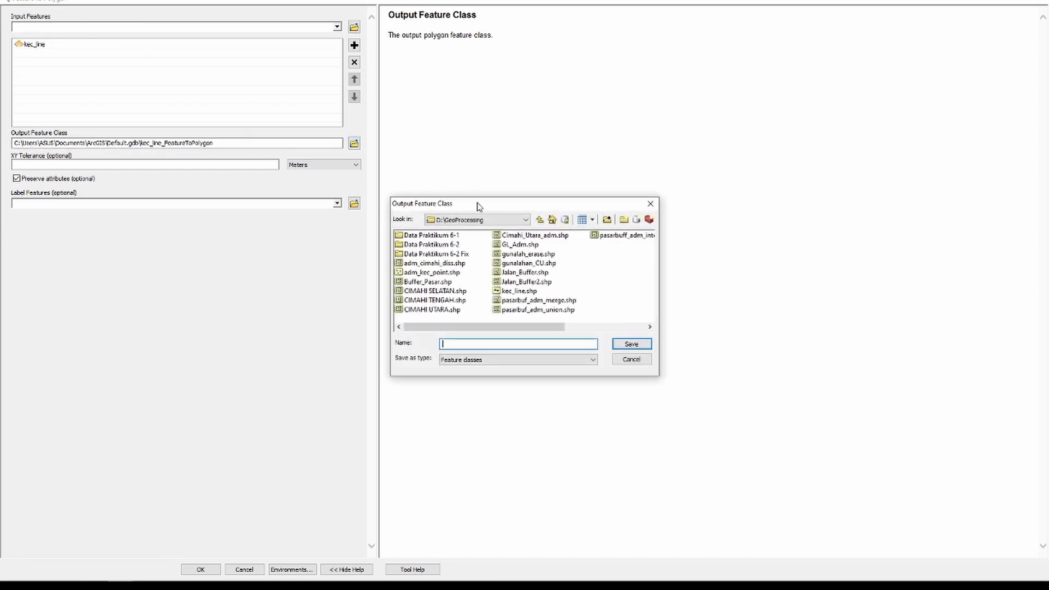
text(polygon_reverse)
key(Return)
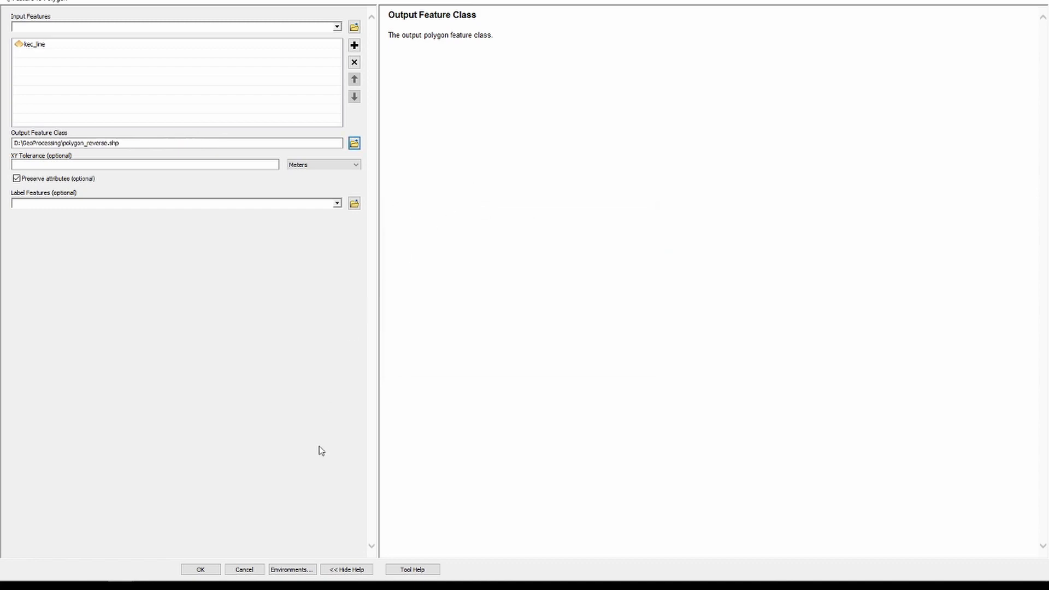
click(201, 569)
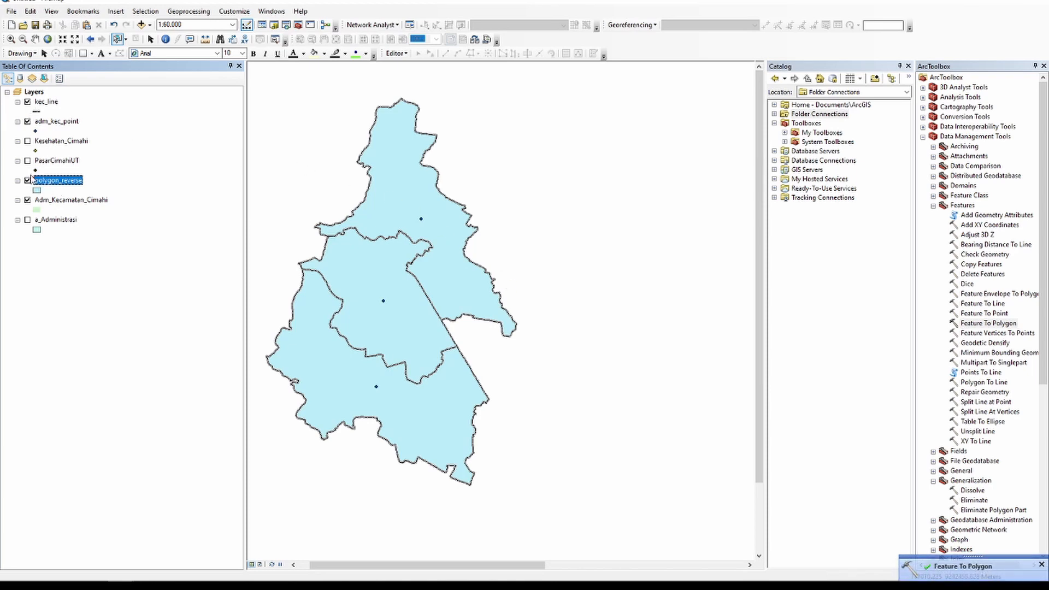
Hide the adm_kec_point, kec_line and polygon_reverse layers on the map.
click(27, 121)
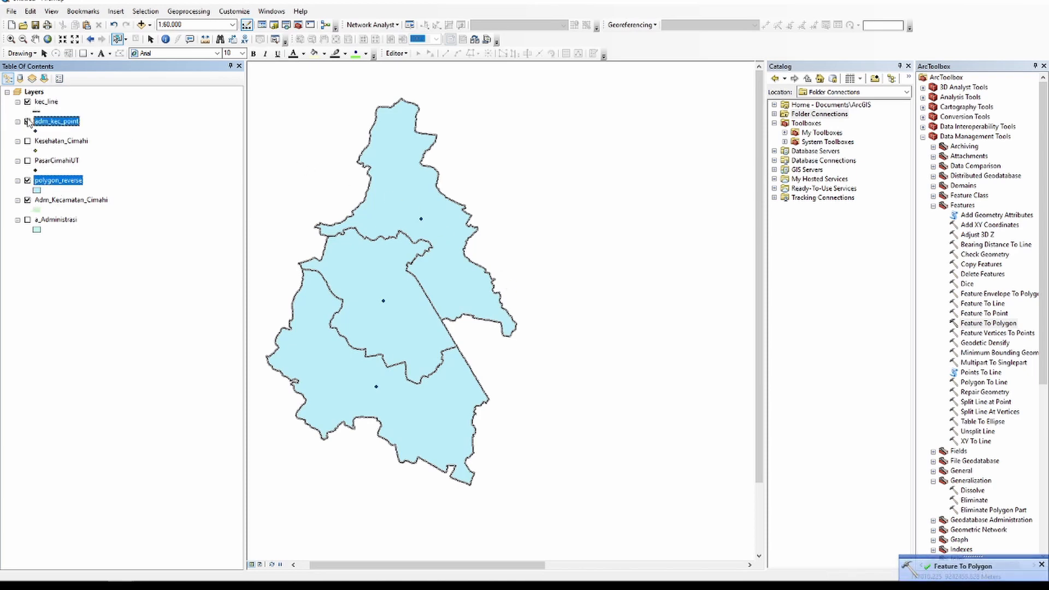
click(27, 102)
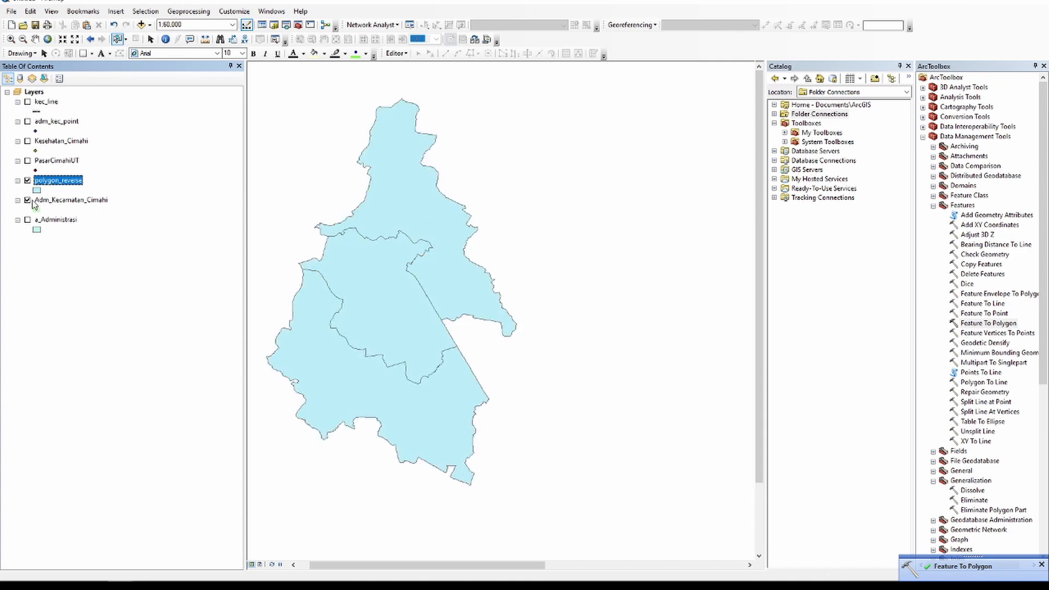
click(27, 181)
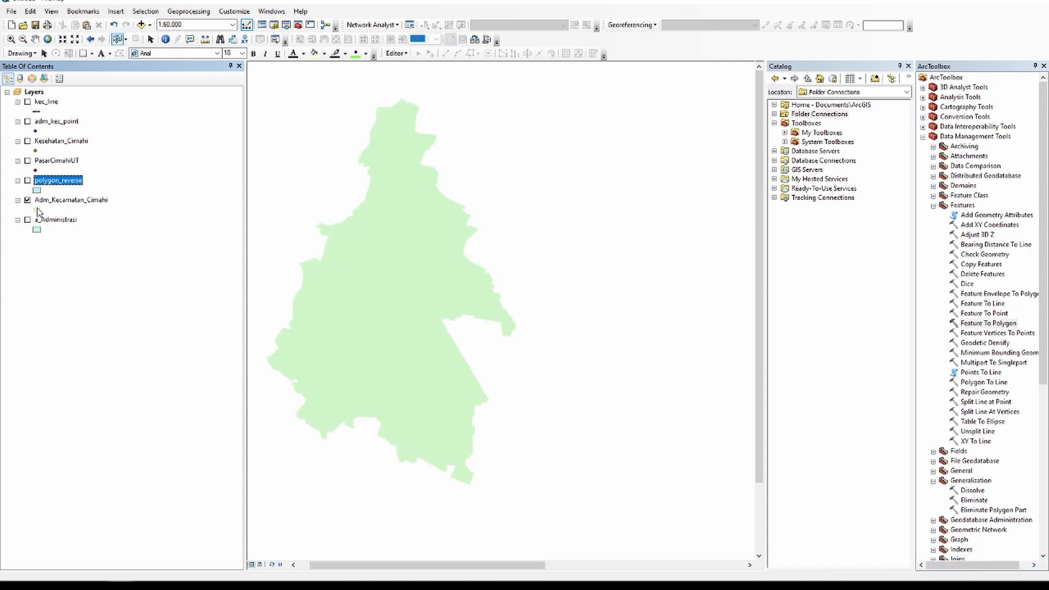
Give the Adm_Kecamatan_Cimahi polygons a grey outline colour.
click(36, 209)
click(529, 133)
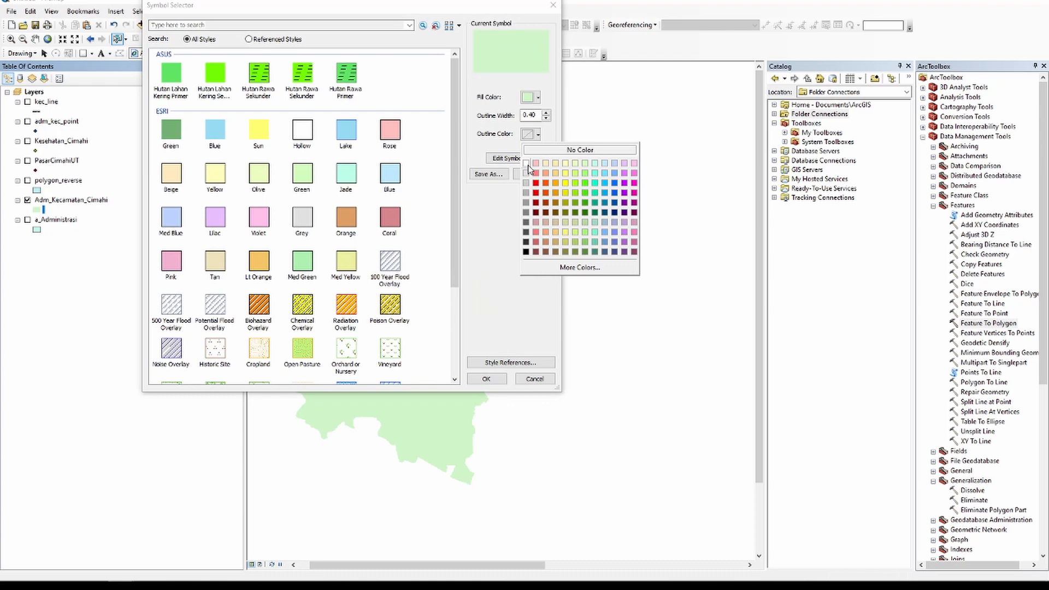
click(529, 200)
click(486, 379)
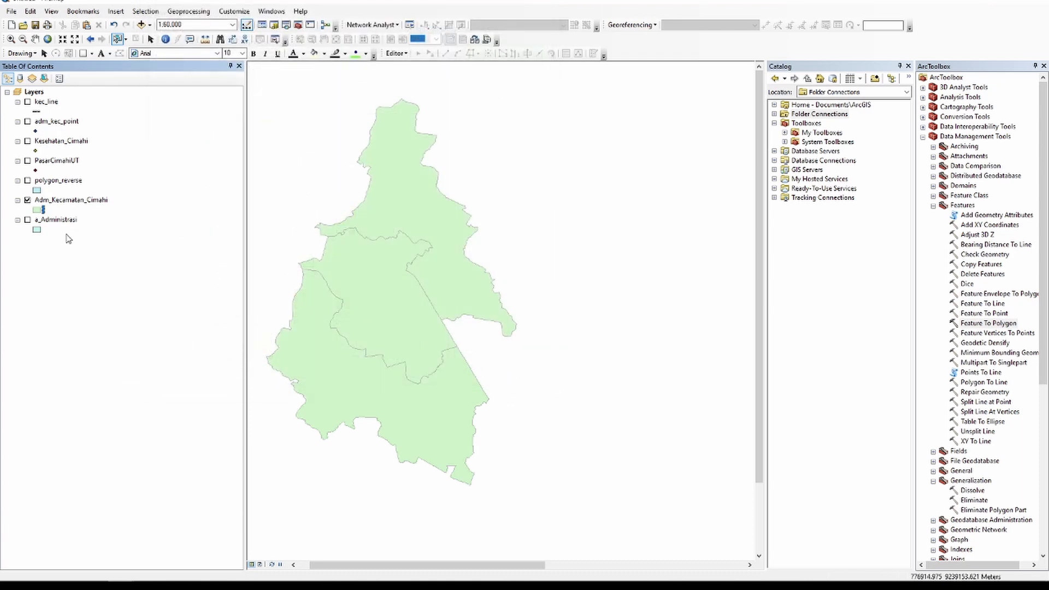
Show the polygon_reverse and Kesehatan_Cimahi layers and inspect the health facility points across the districts.
click(27, 180)
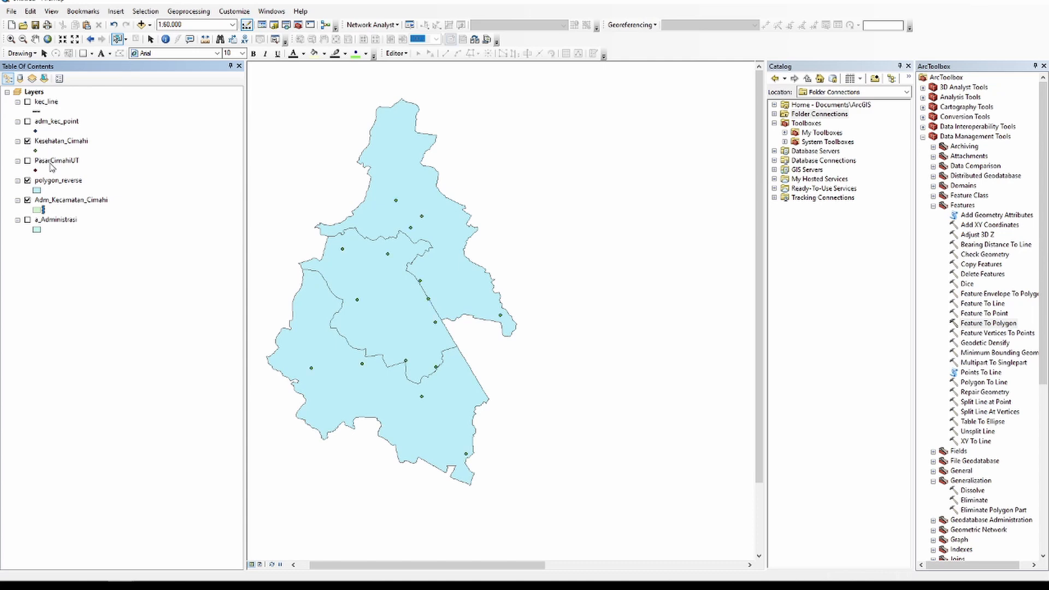
scroll(411, 217, up, 5)
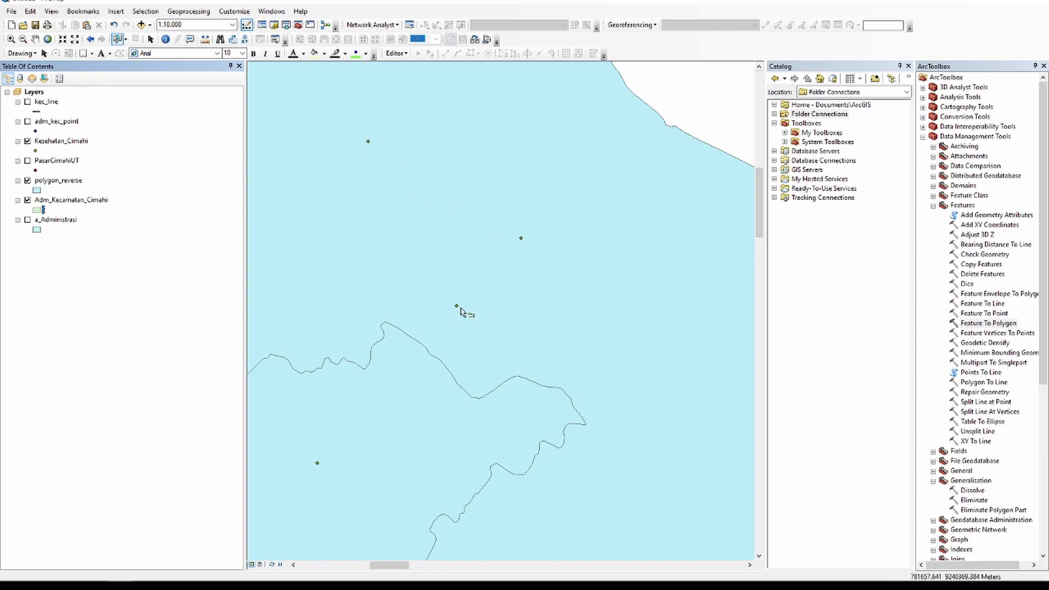
scroll(447, 222, up, 4)
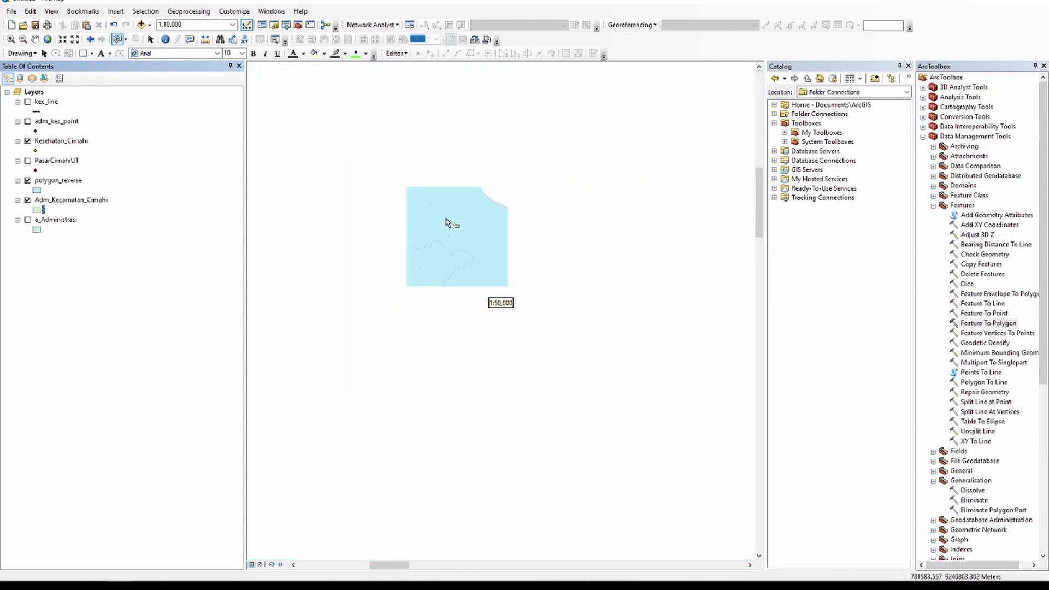
scroll(448, 223, down, 1)
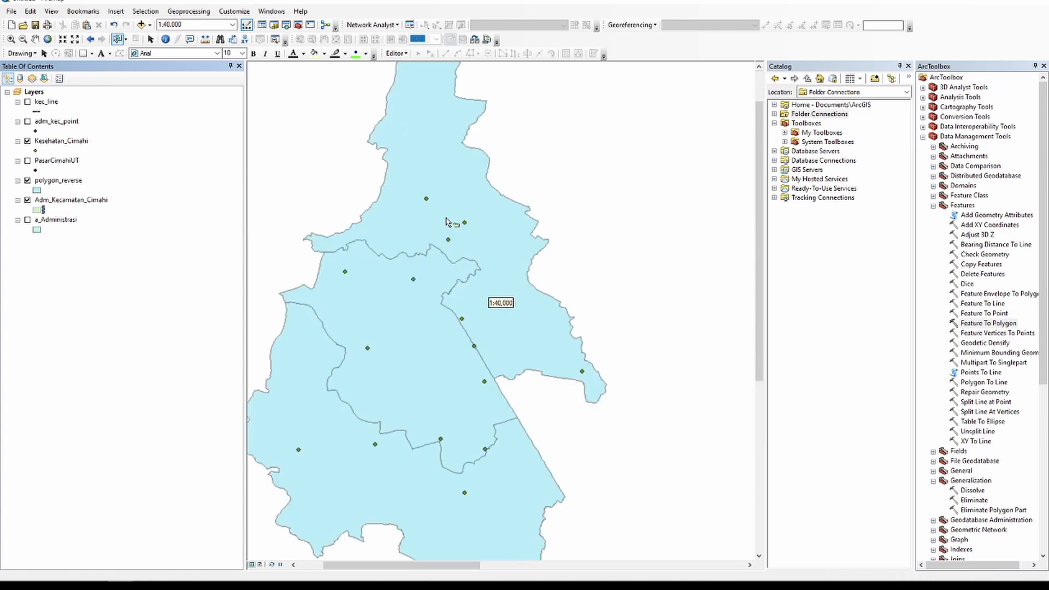
click(28, 161)
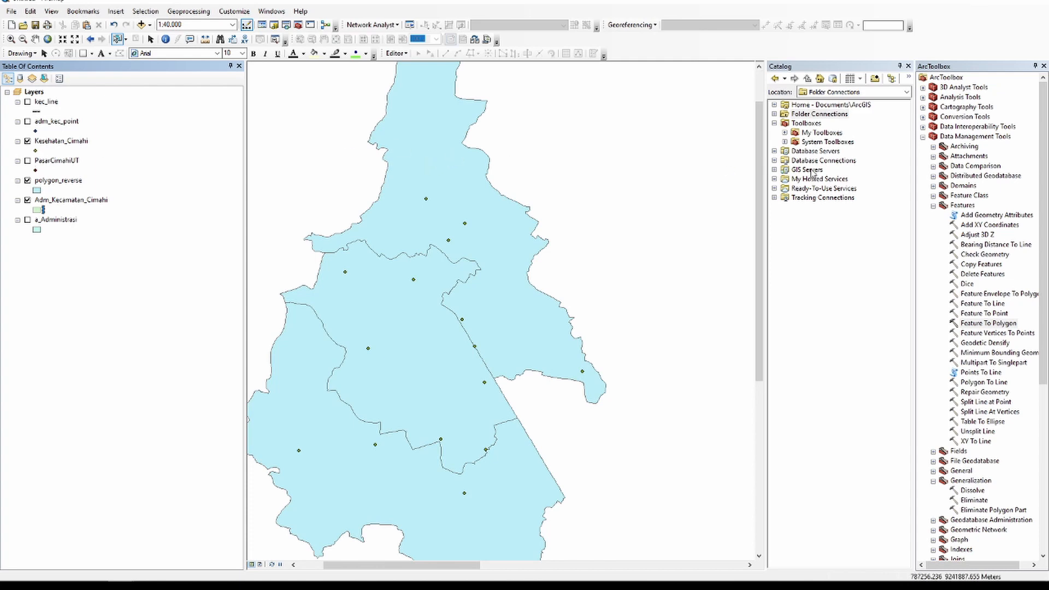
Run Create Thiessen Polygons from the Analysis Proximity tools on Kesehatan_Cimahi, saving the output as kesehatan_thiessen in D:\GeoProcessing.
click(922, 136)
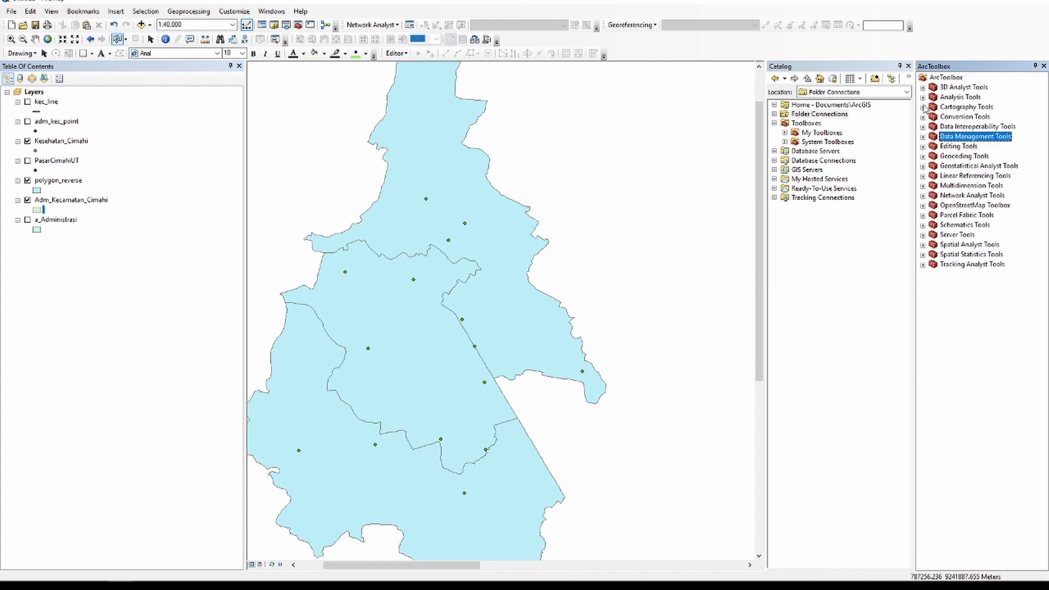
click(922, 96)
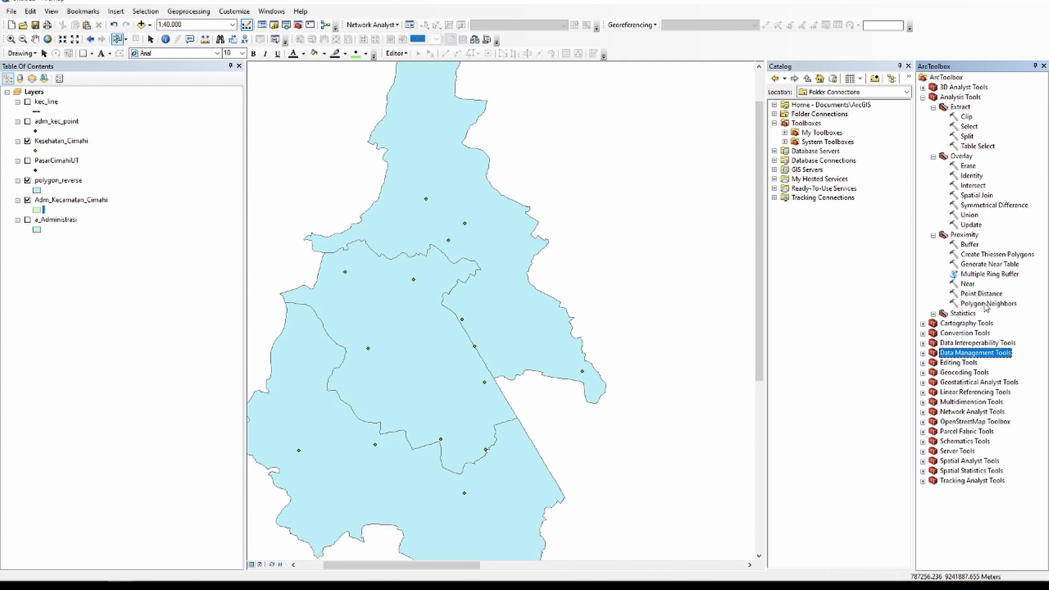
double_click(988, 255)
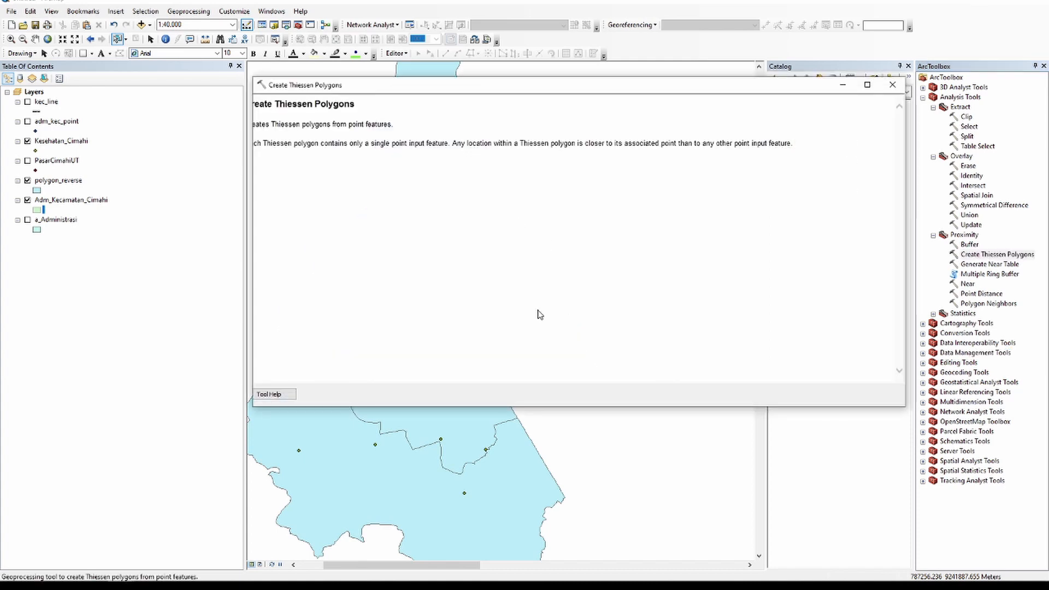
click(867, 84)
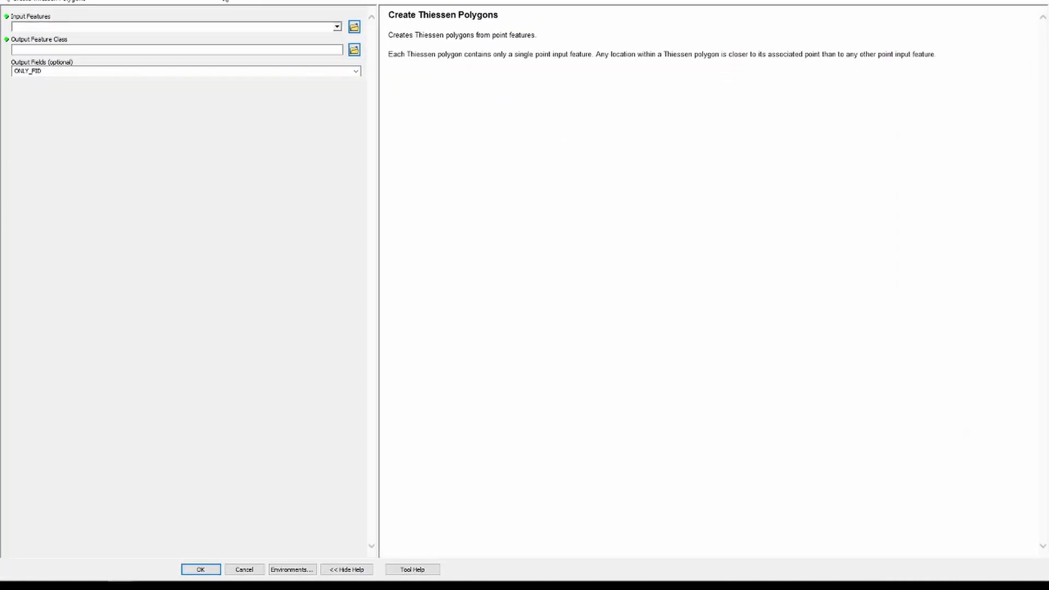
click(337, 27)
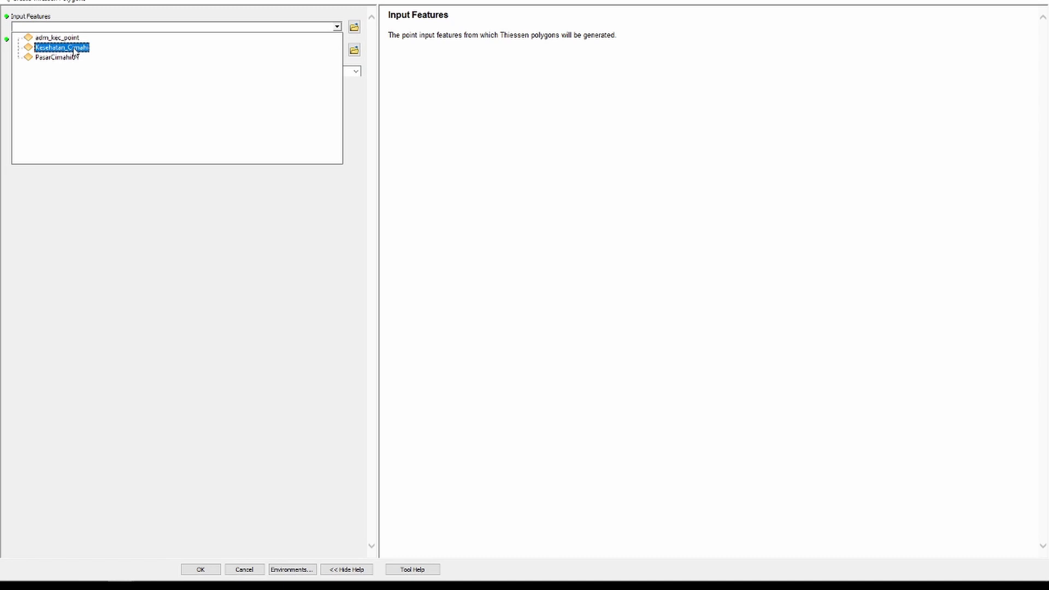
click(74, 48)
click(354, 50)
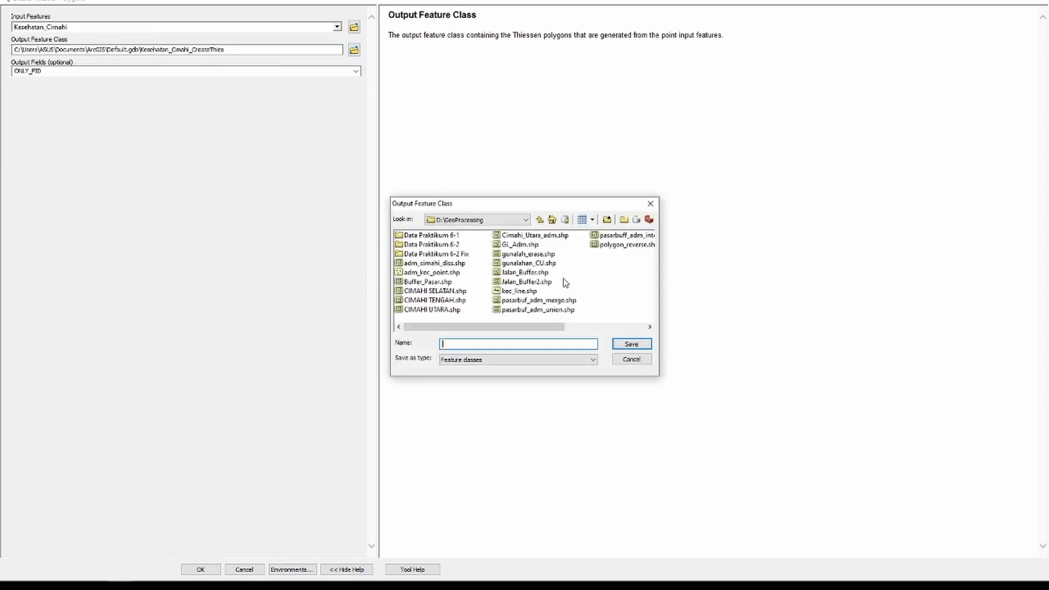
text(kesehatan_thiessen)
key(Return)
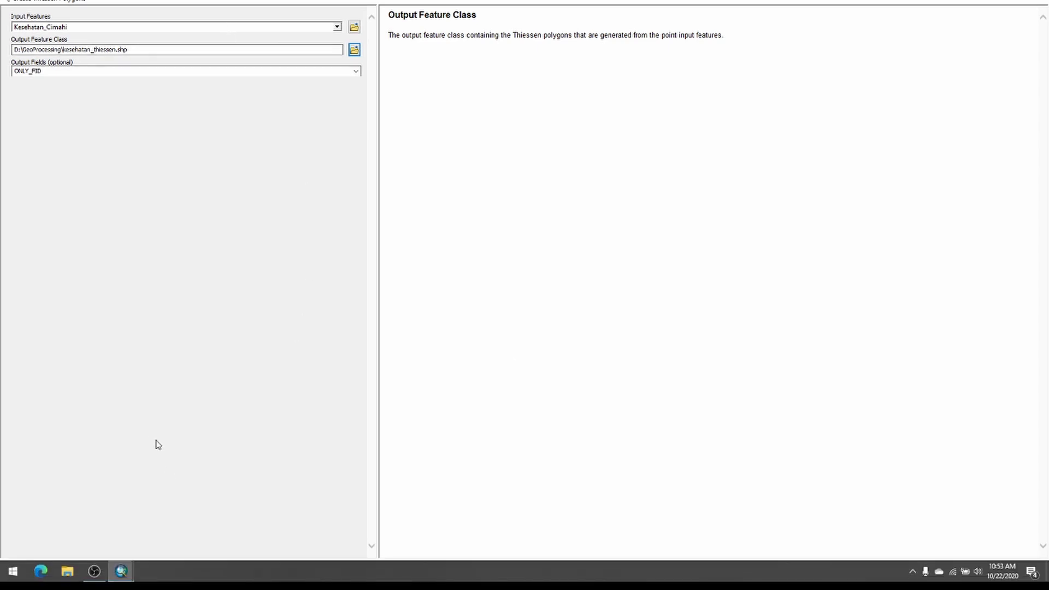
click(201, 569)
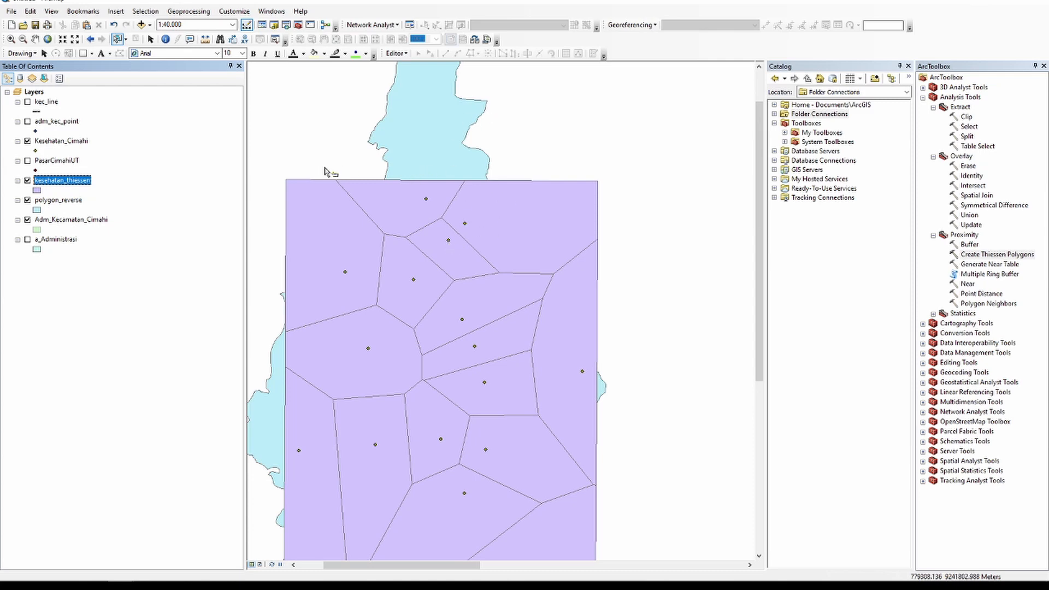
double_click(996, 254)
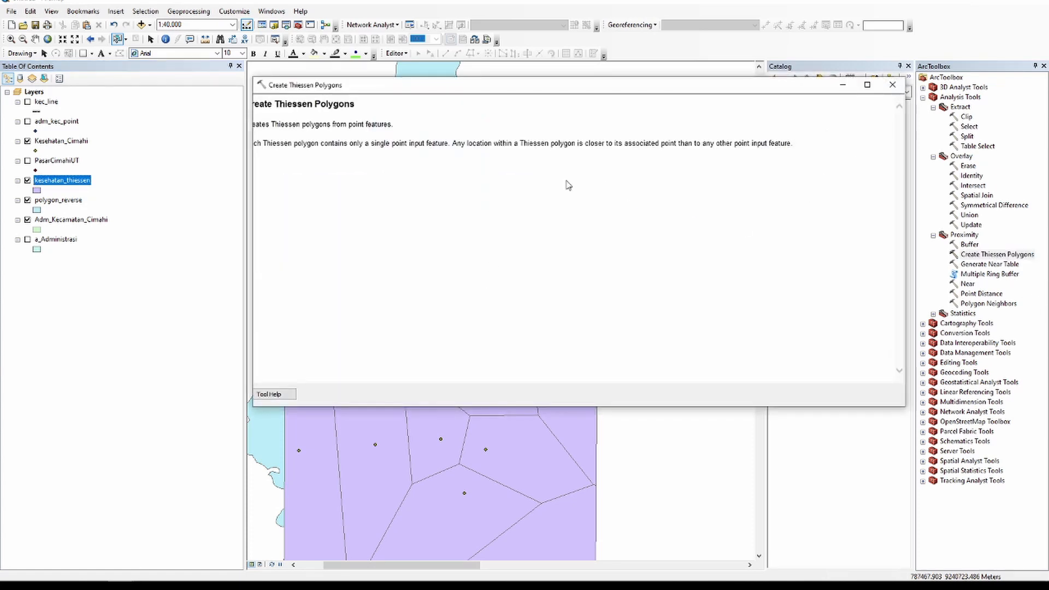
click(867, 84)
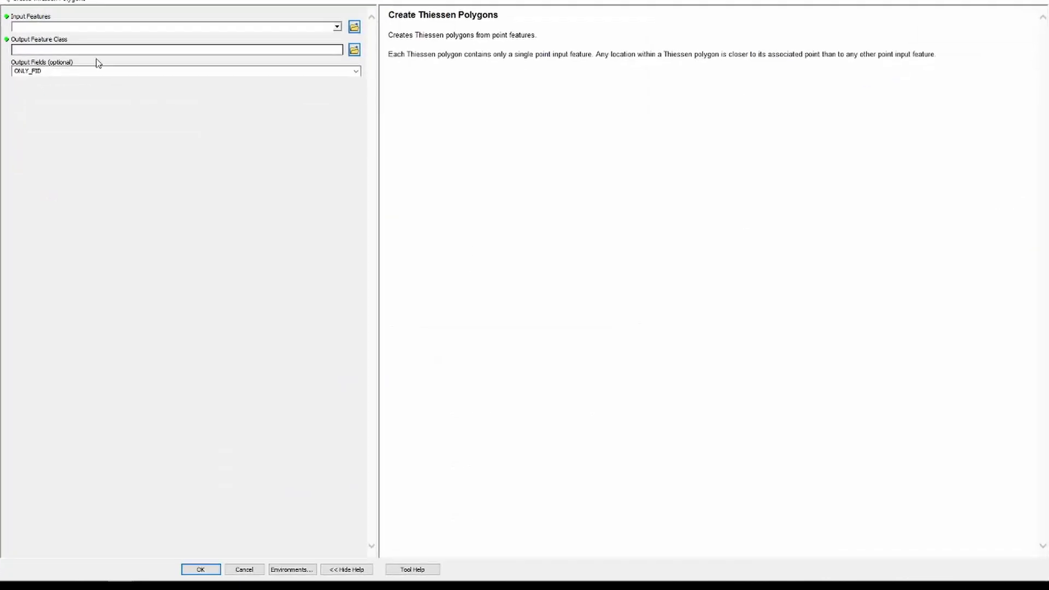
click(337, 26)
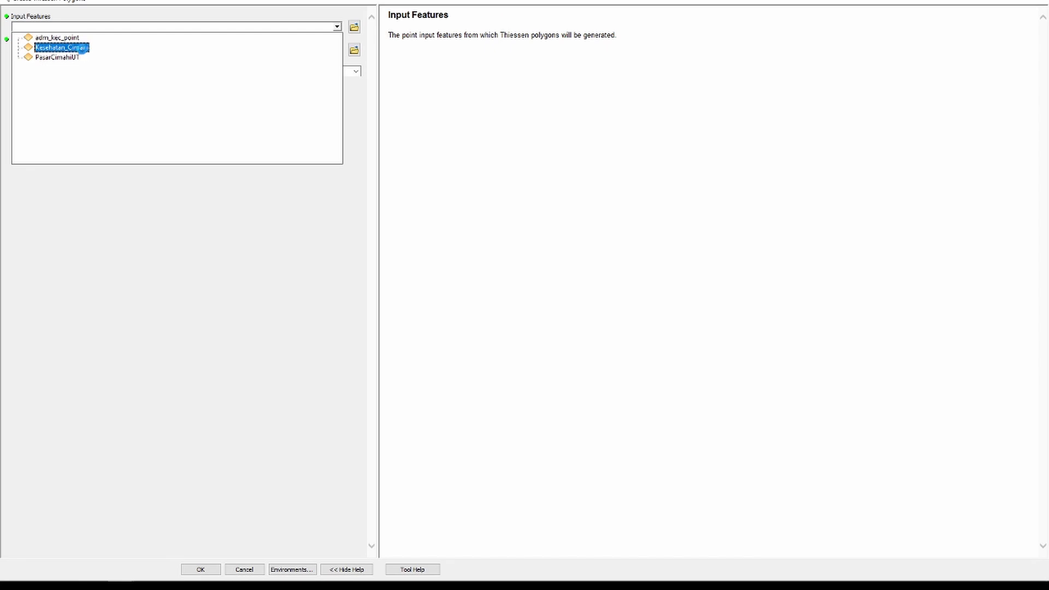
click(80, 50)
click(354, 49)
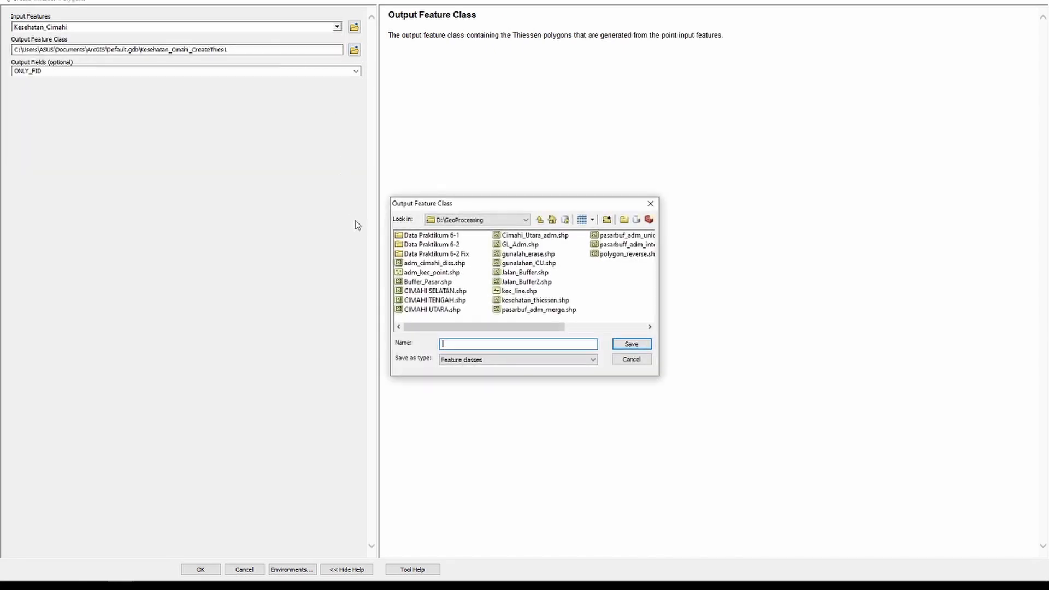
text(the)
key(Return)
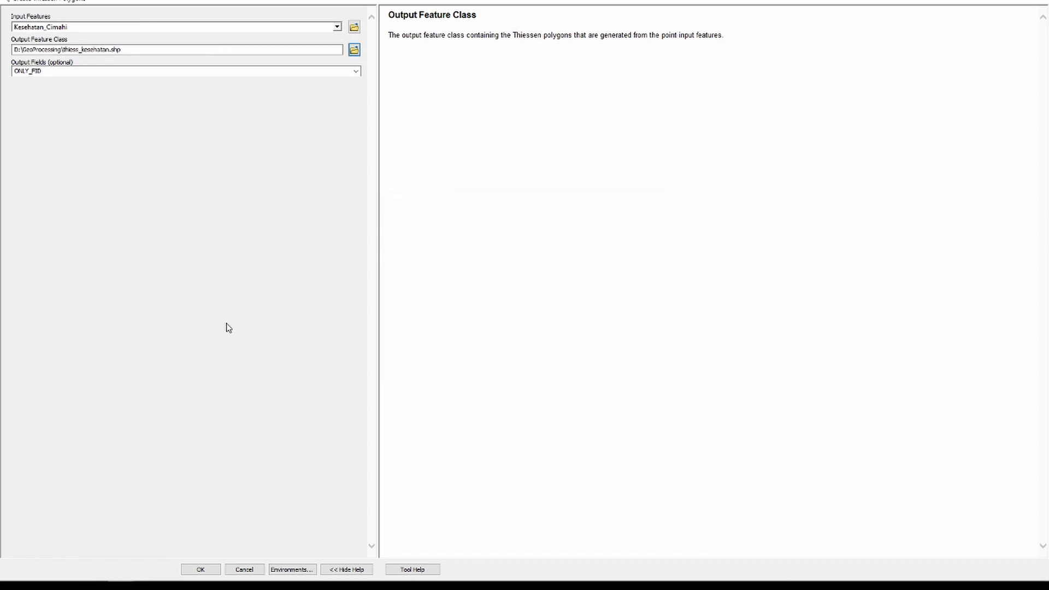
click(292, 569)
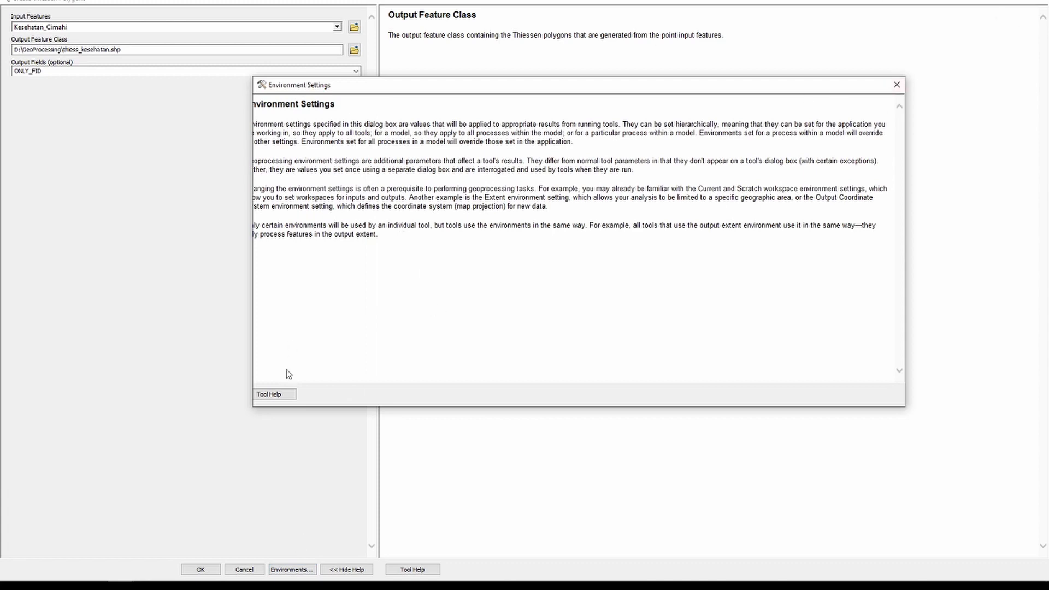
click(281, 393)
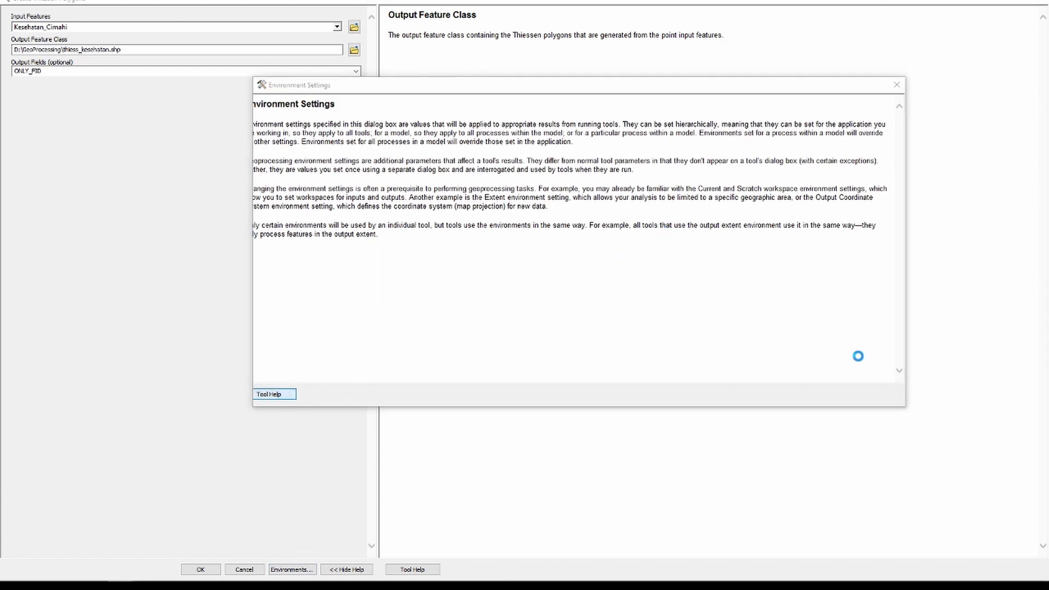
click(573, 21)
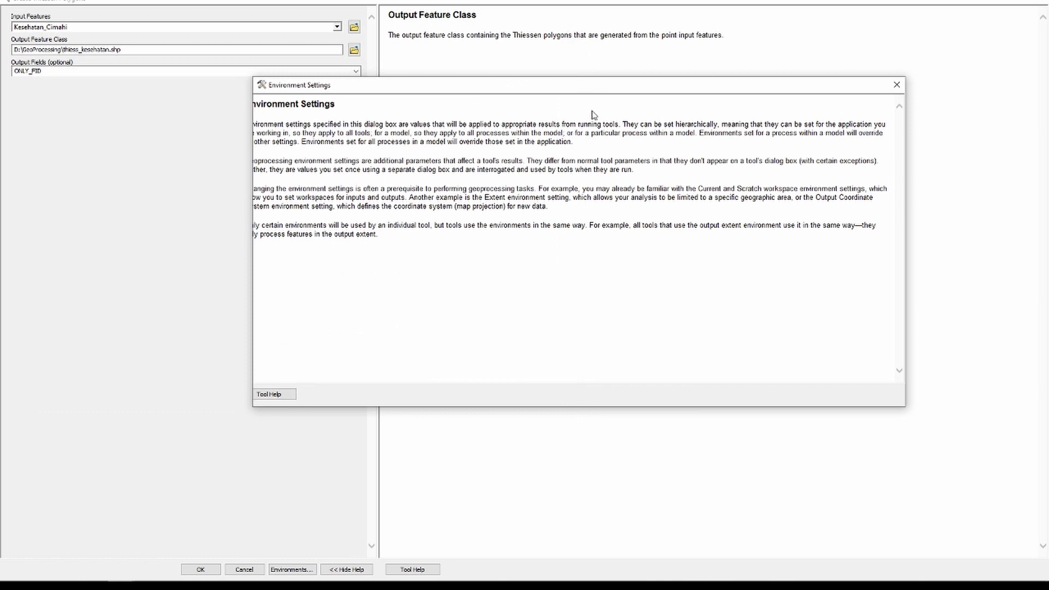
click(896, 85)
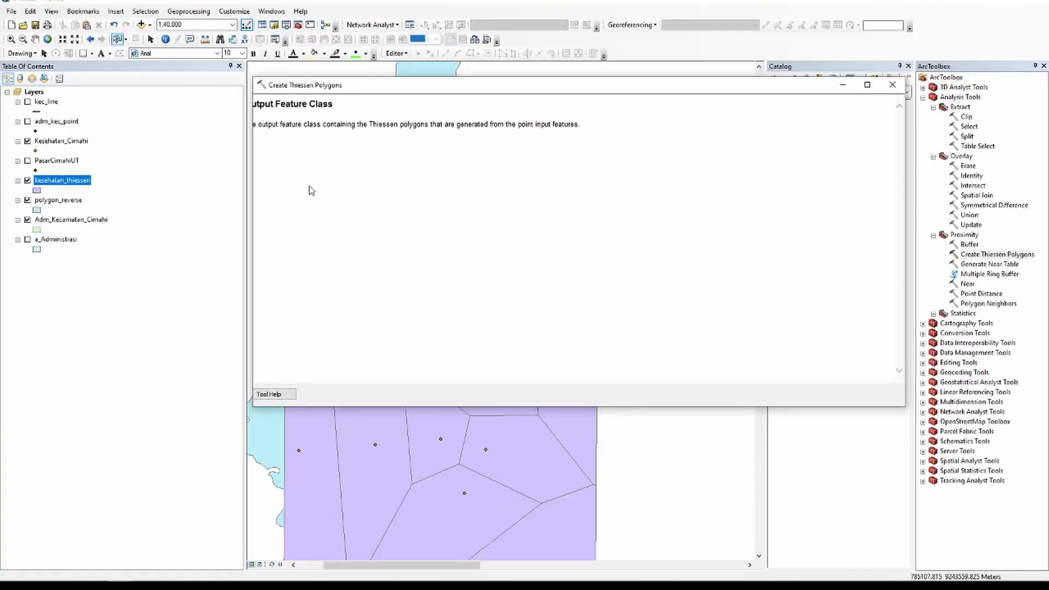
click(867, 85)
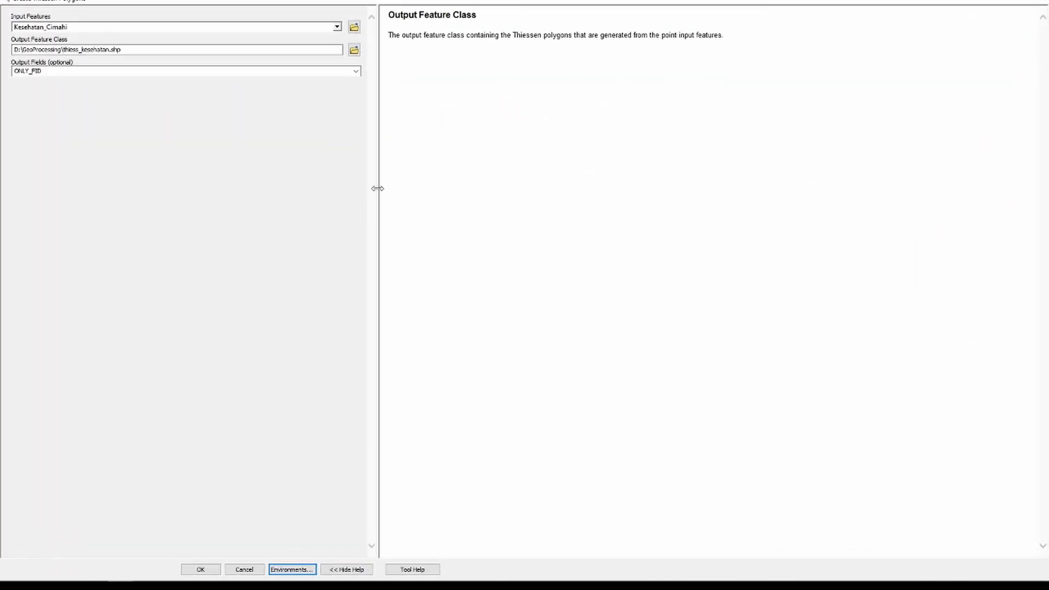
drag(376, 188, 848, 221)
click(759, 569)
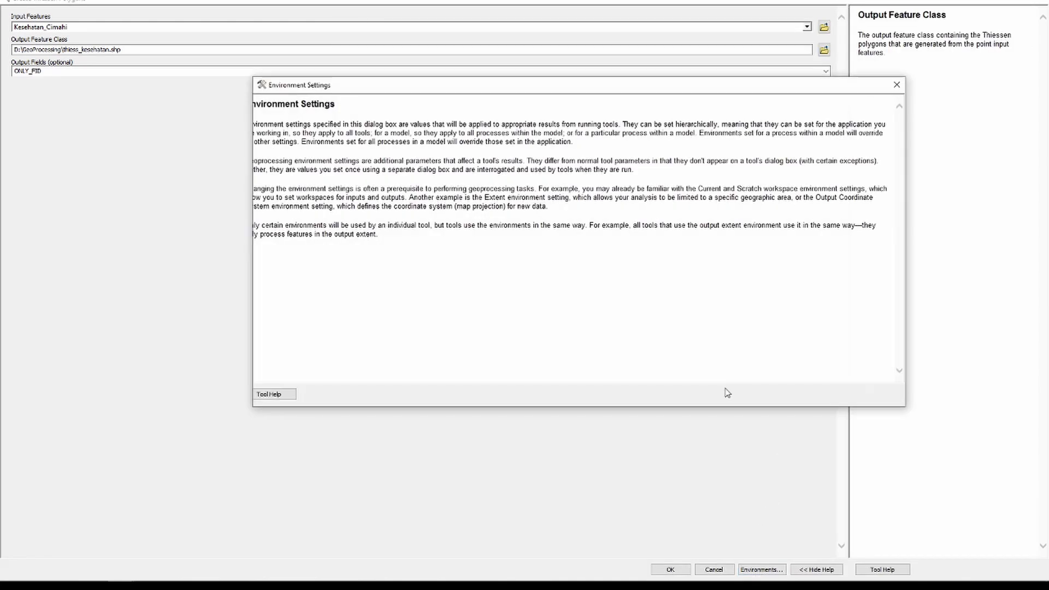
click(279, 393)
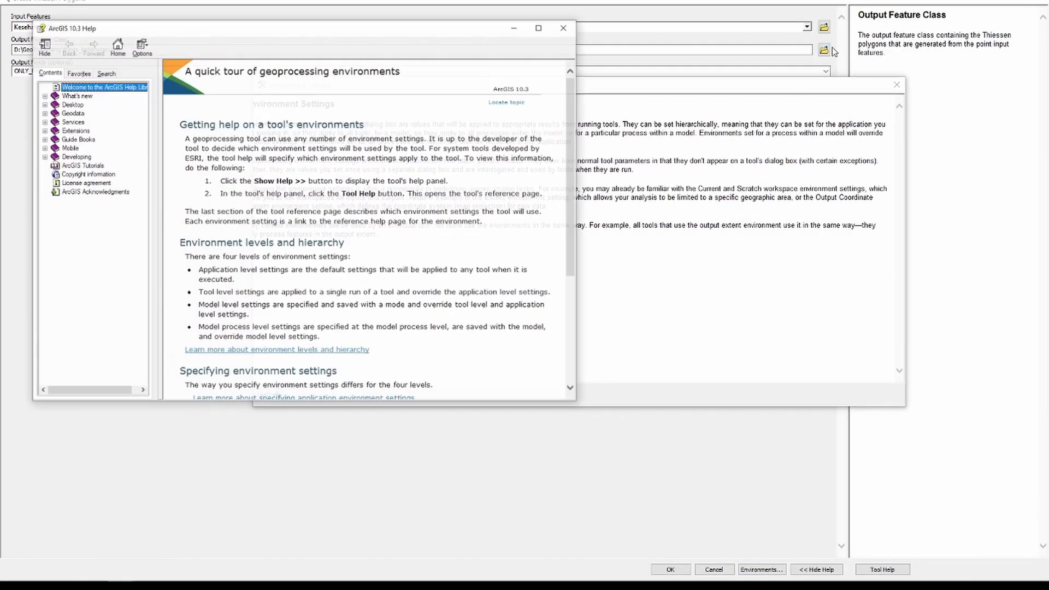
click(563, 28)
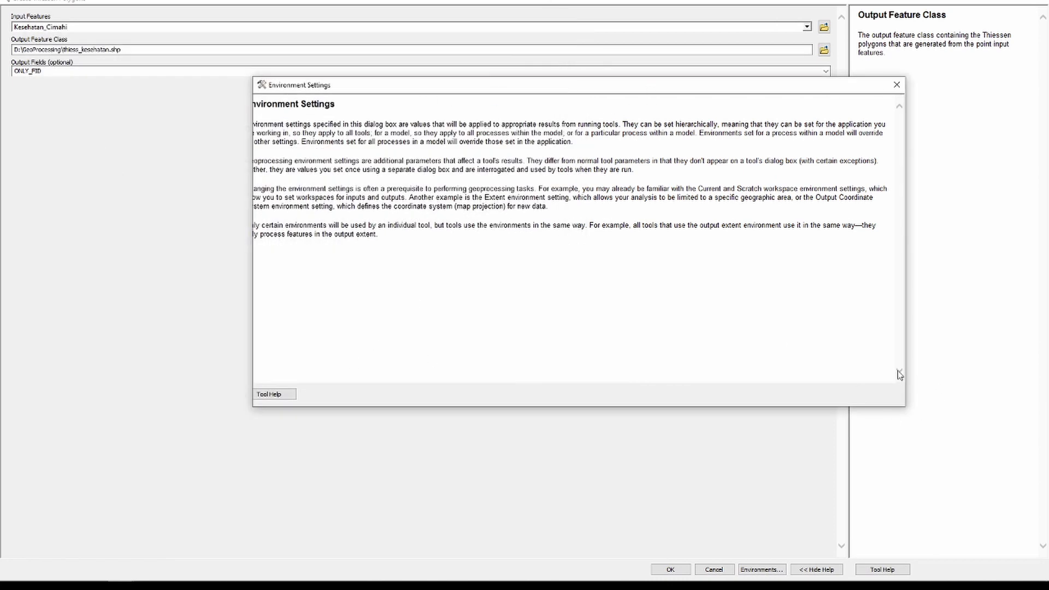
click(896, 85)
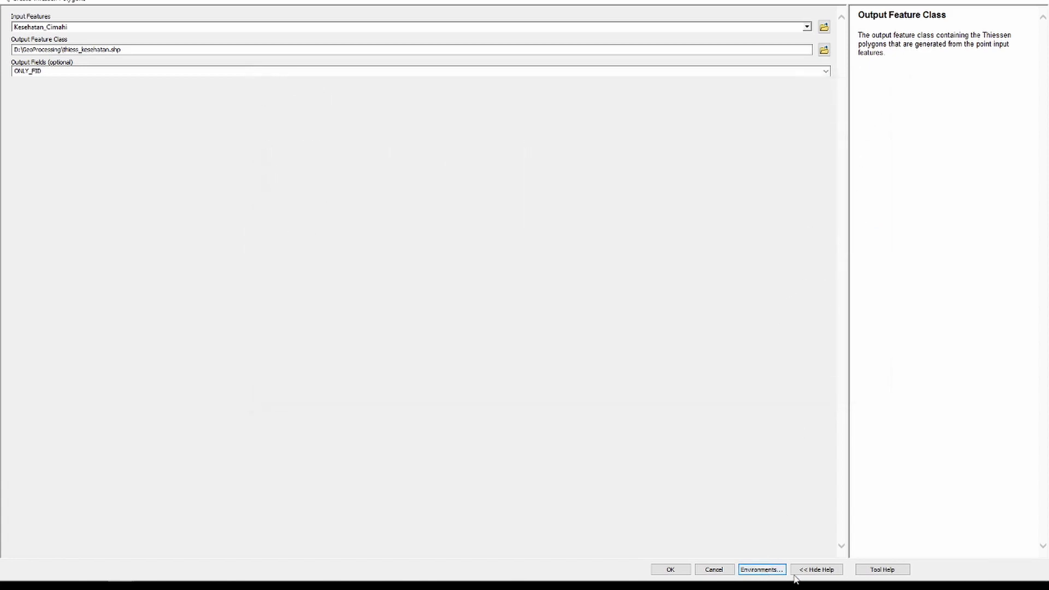
click(770, 570)
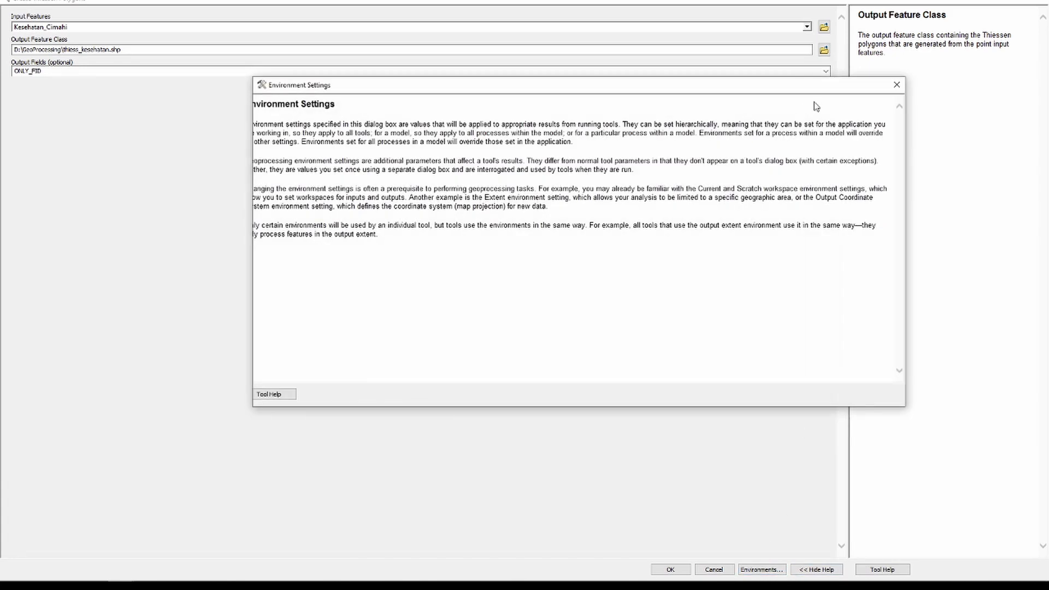
click(896, 85)
drag(848, 50, 614, 82)
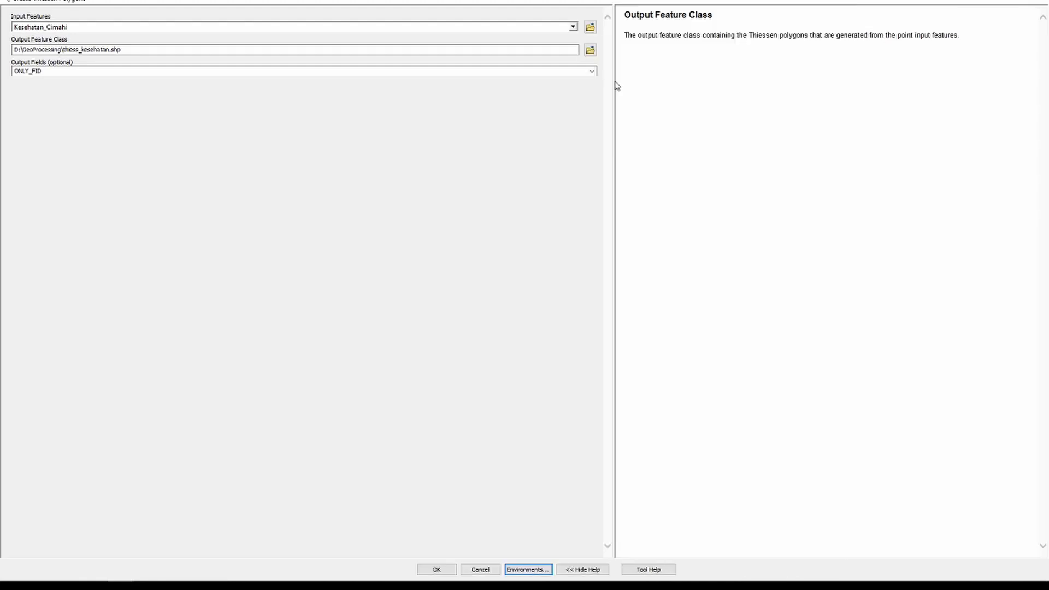
click(493, 572)
Open Create Thiessen Polygons and set its processing extent environment to Same as layer Adm_Kecamatan_Cimahi.
double_click(977, 255)
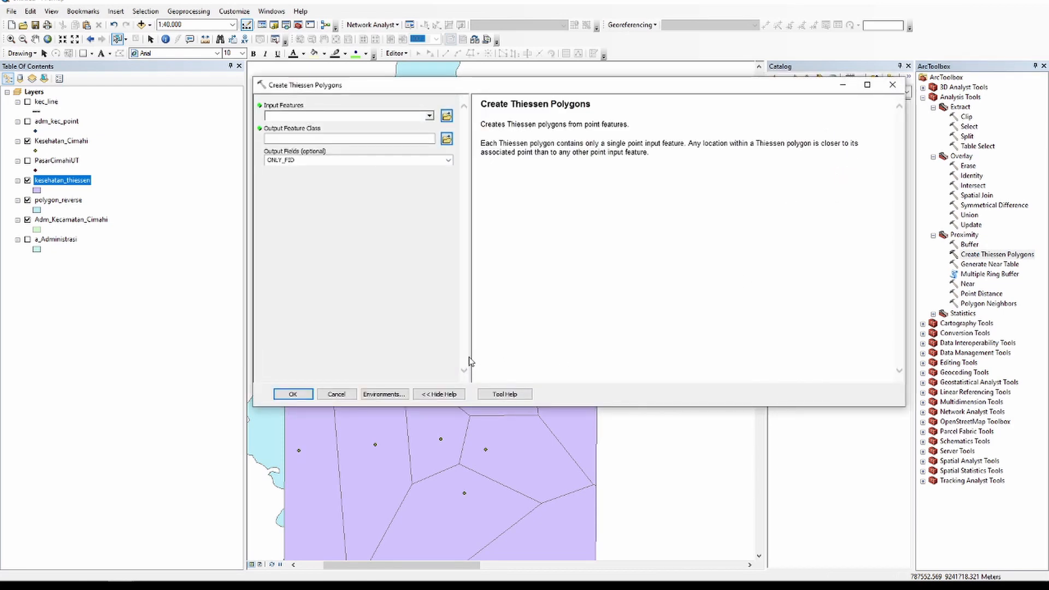
drag(469, 357, 767, 358)
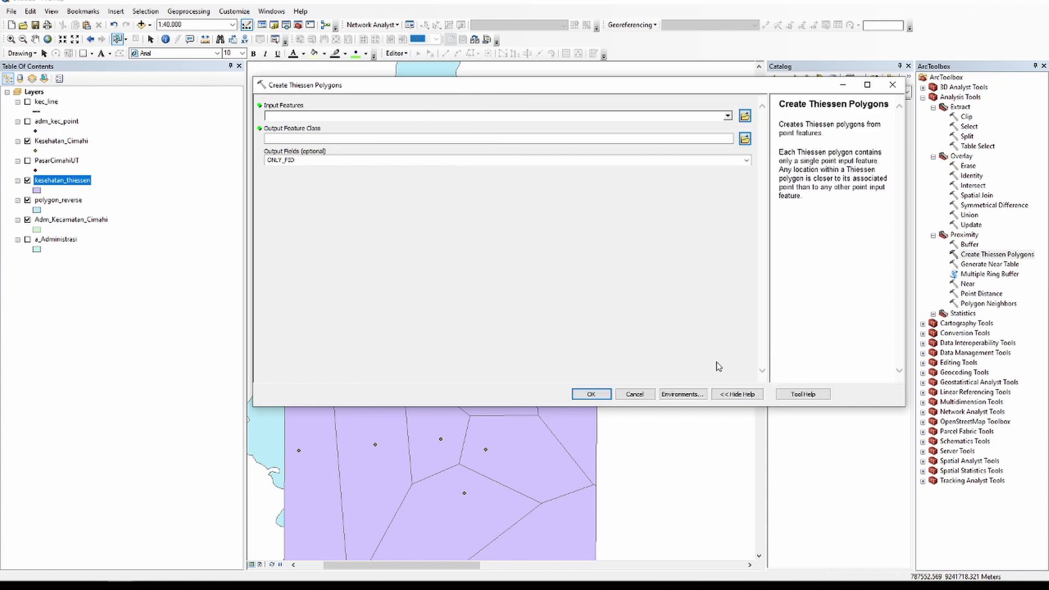
click(694, 393)
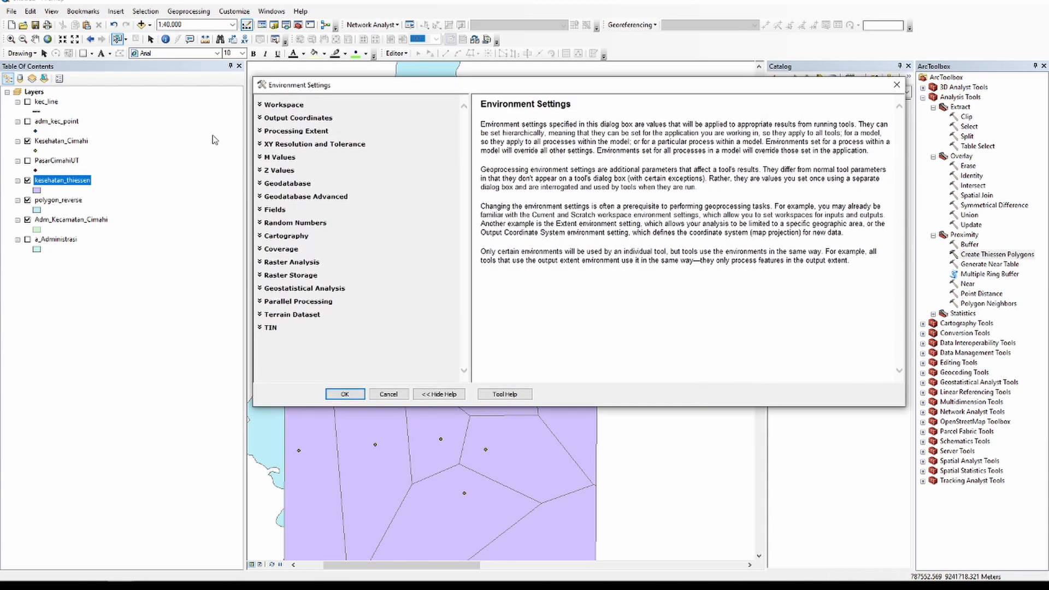
click(317, 132)
click(320, 153)
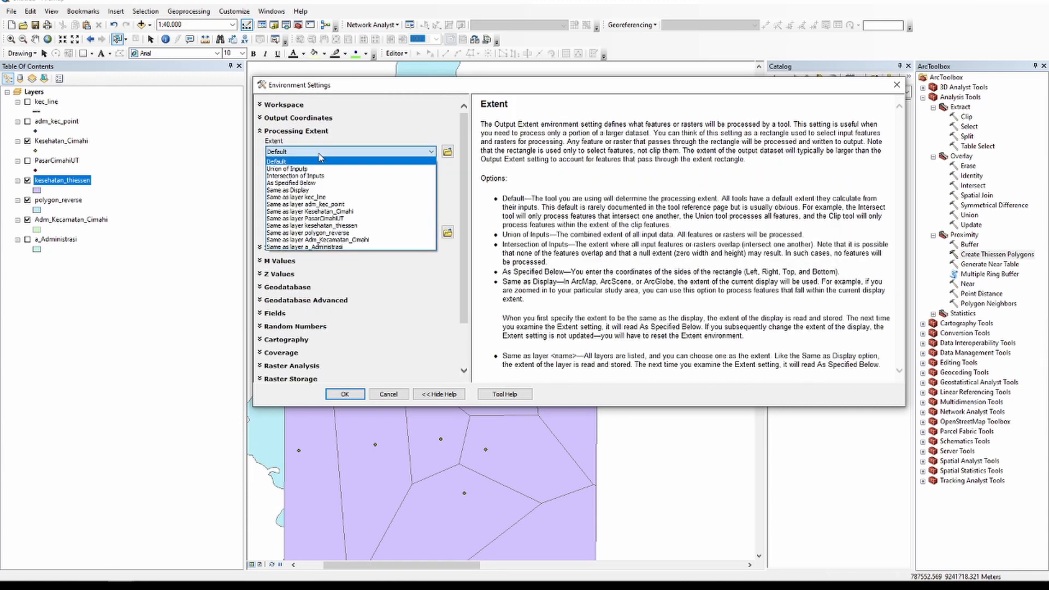
click(355, 240)
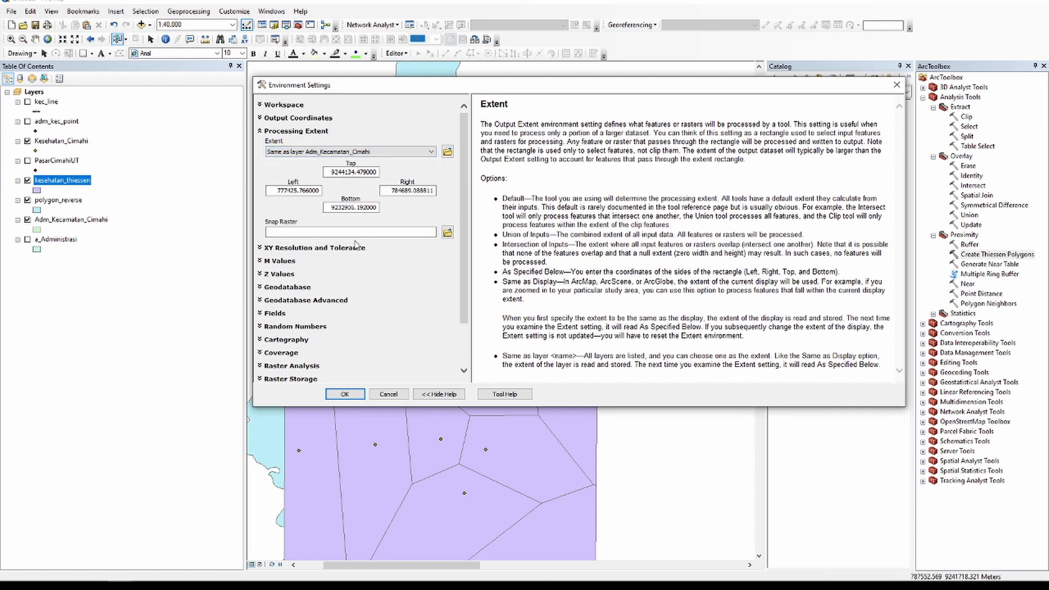
click(344, 394)
Run Create Thiessen Polygons on Kesehatan_Cimahi, saving the output as kese_thies in D:\GeoProcessing.
click(728, 116)
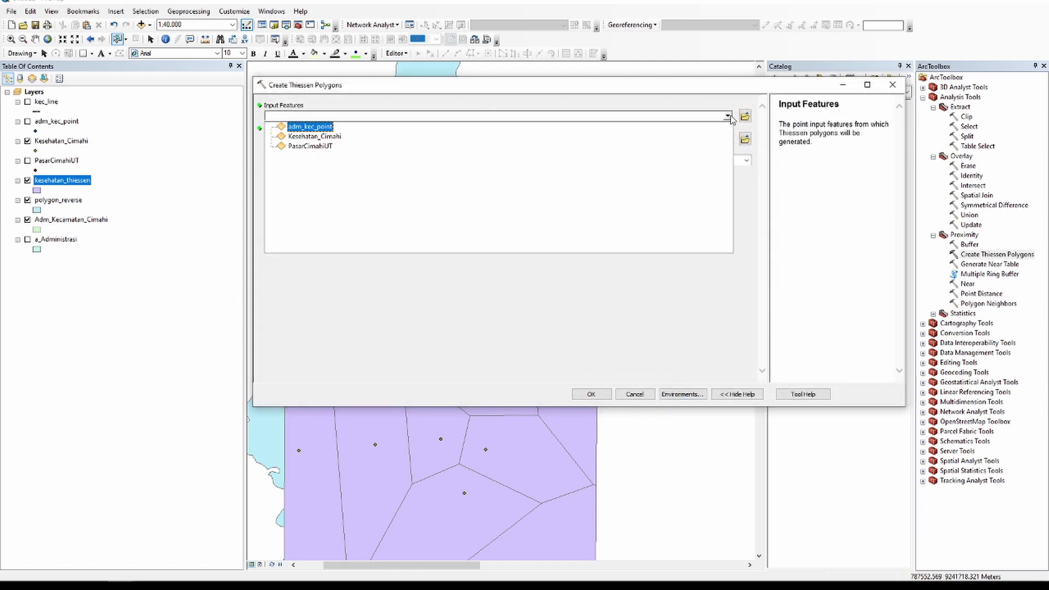
click(328, 136)
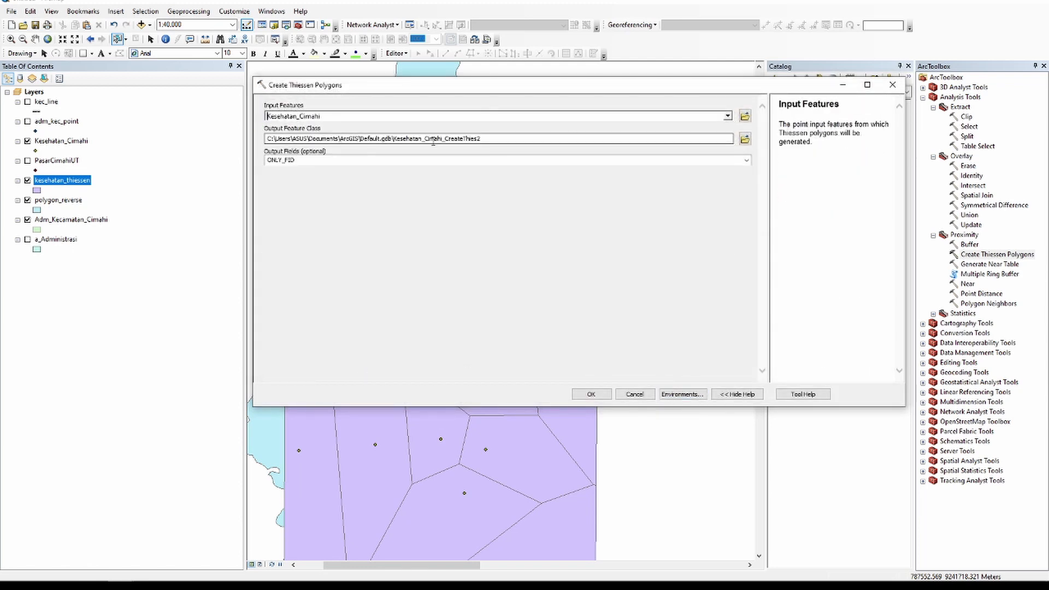
click(744, 140)
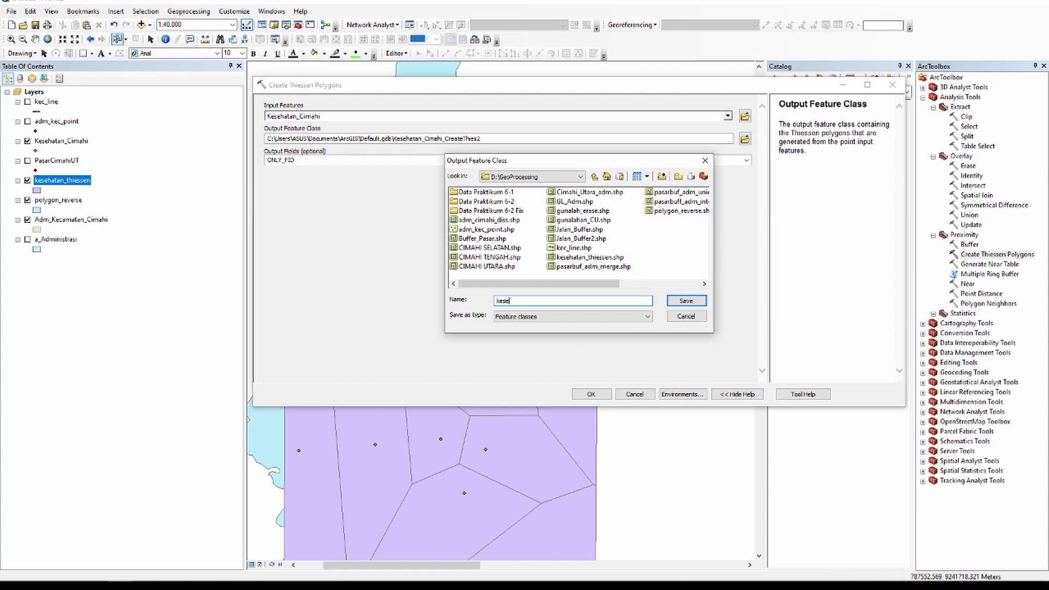
key(Return)
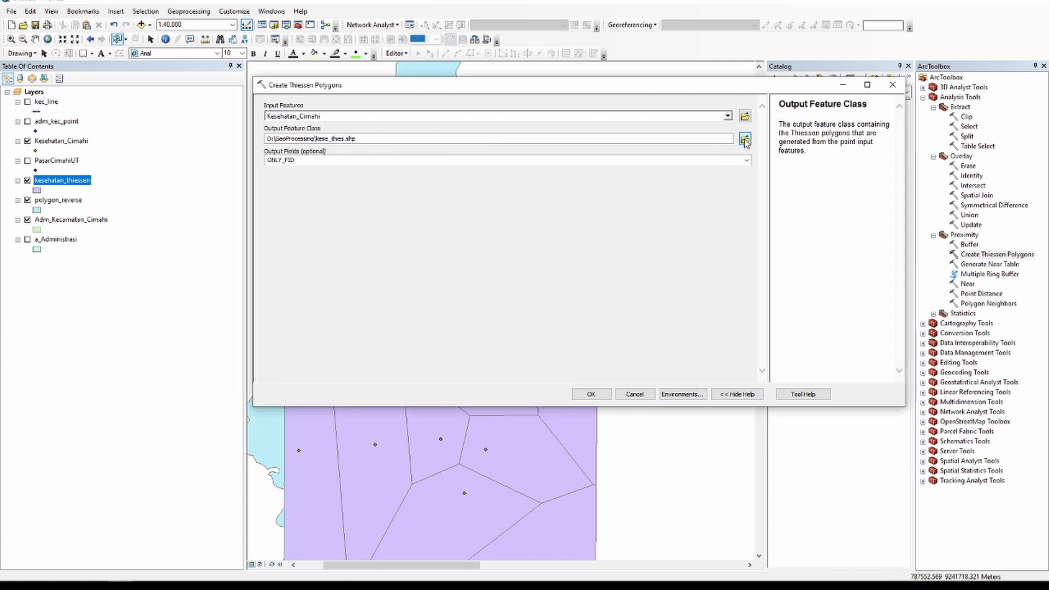
click(591, 394)
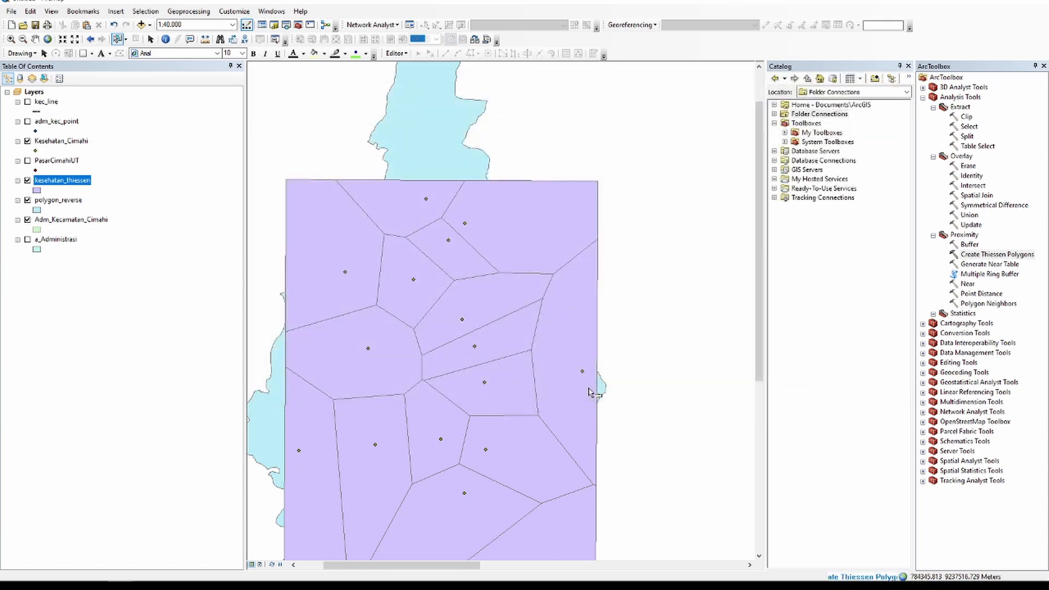
Move the Adm_Kecamatan_Cimahi layer above the Thiessen polygon layers in the drawing order.
scroll(568, 299, up, 2)
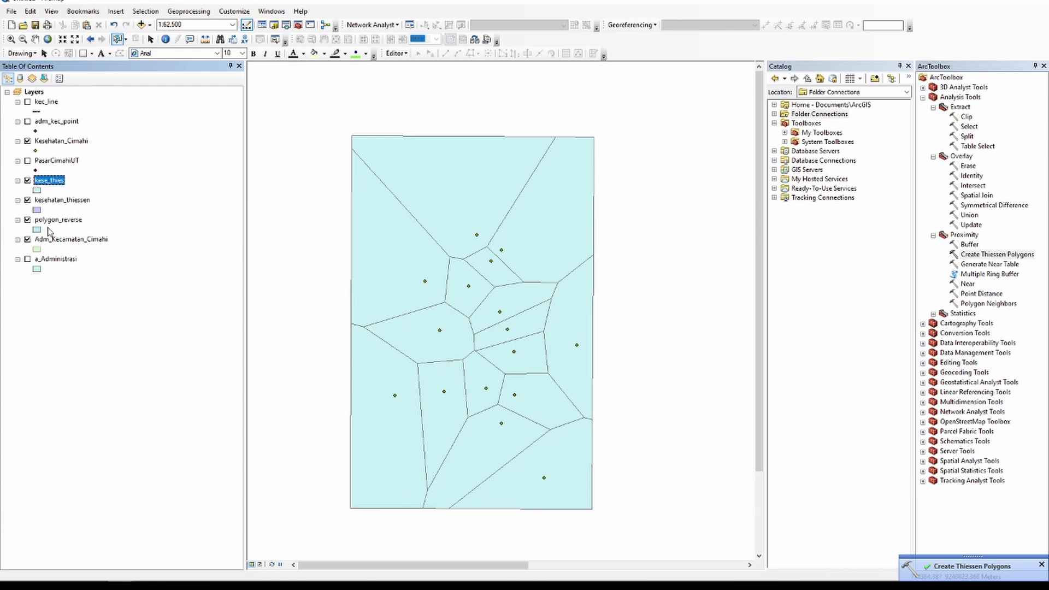
drag(50, 241, 47, 115)
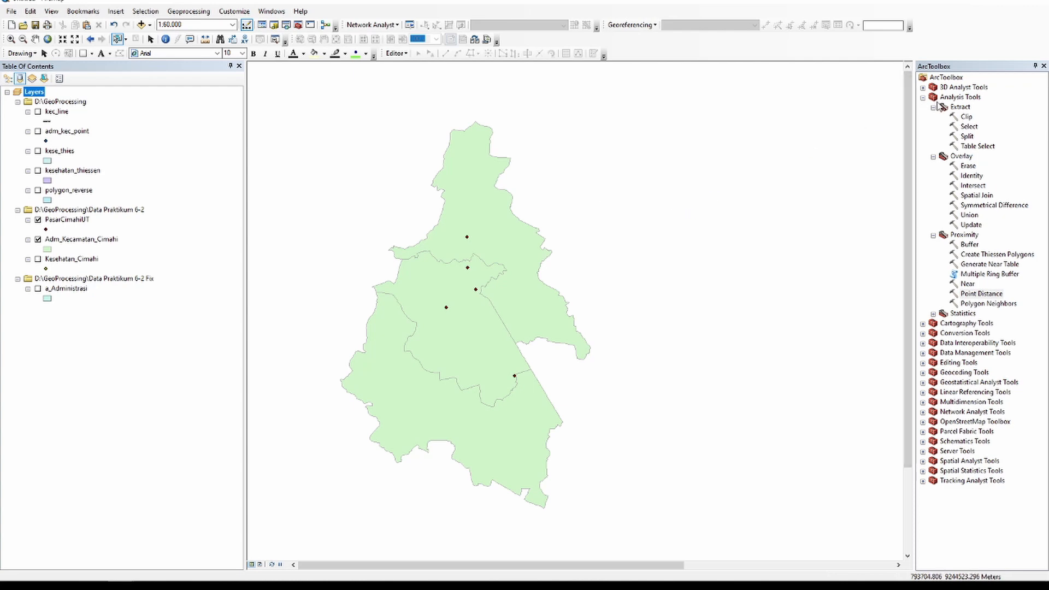
Start the Point Distance tool with PasarCimahiUT as both the input features and the near features.
double_click(982, 294)
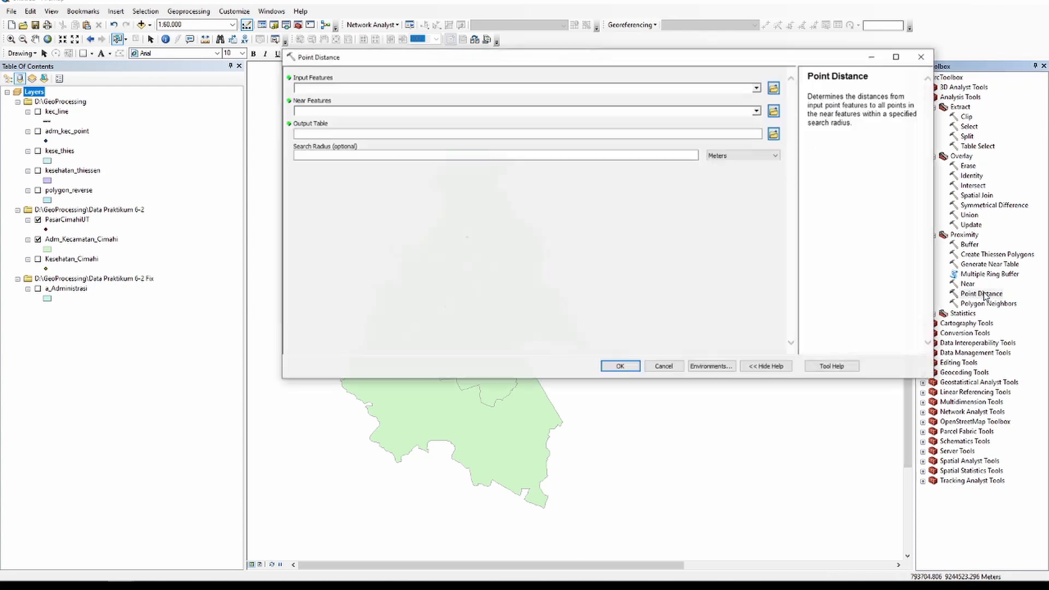
click(757, 88)
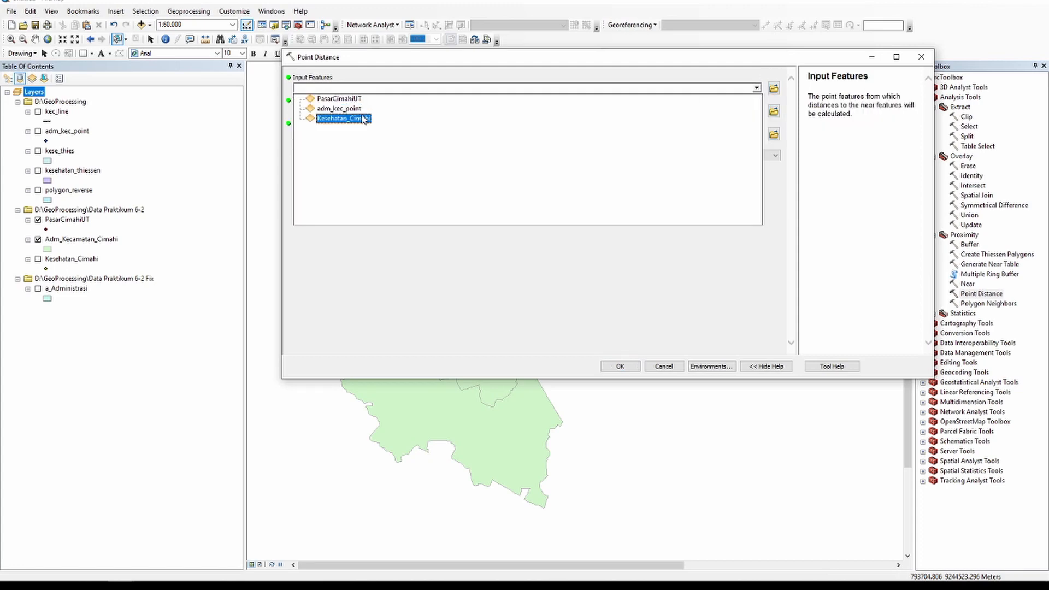
click(352, 104)
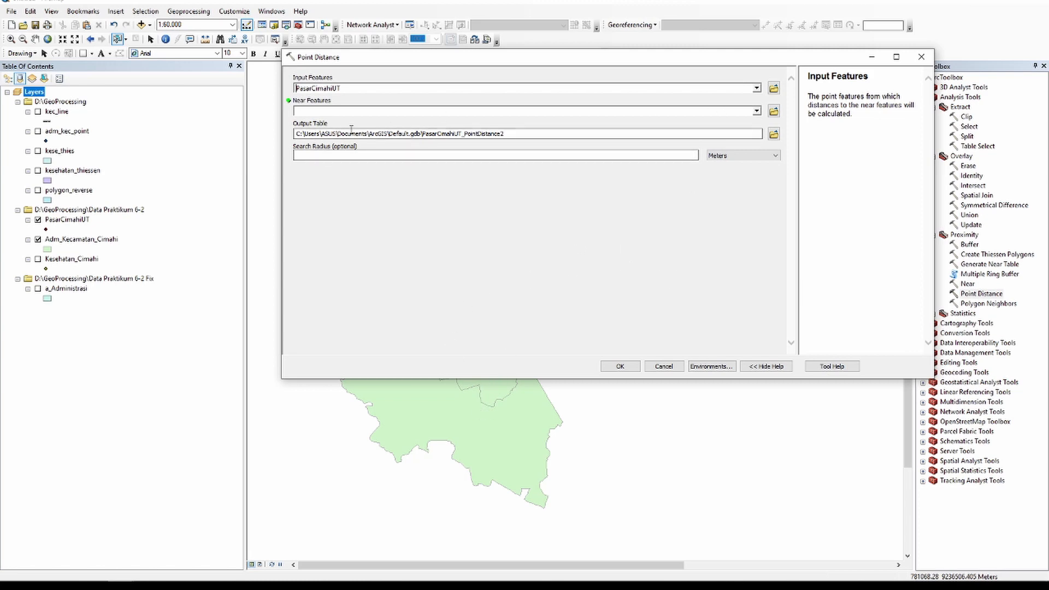
click(756, 111)
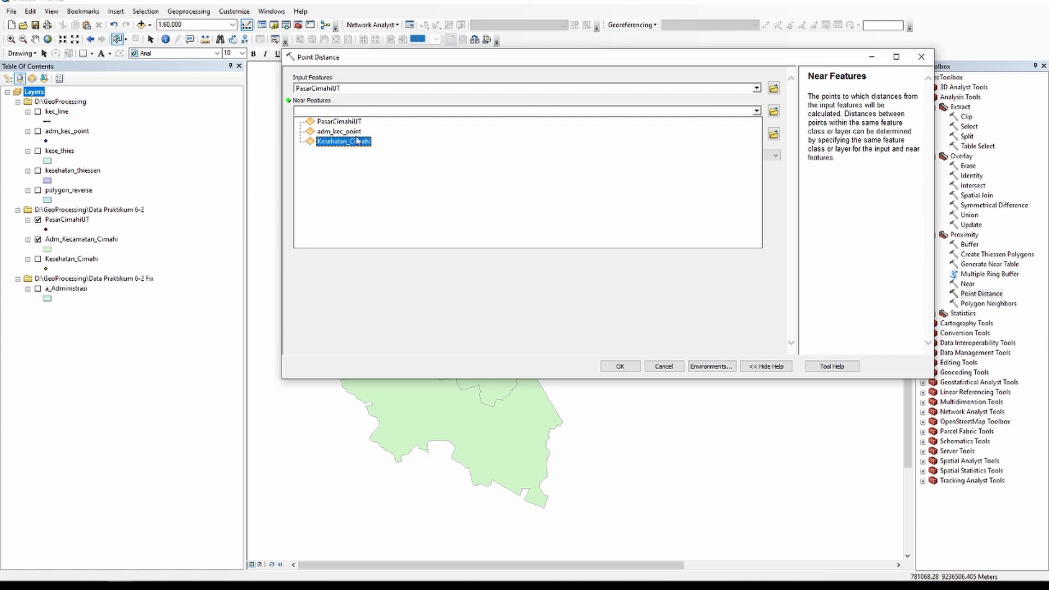
click(338, 121)
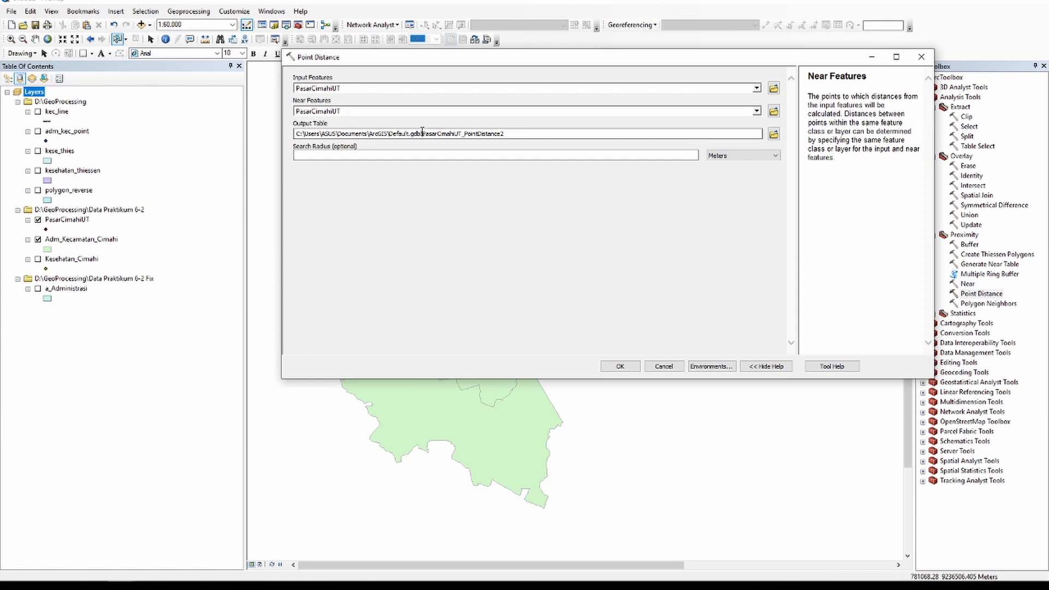
For the output table, create a folder named jarak in D:\GeoProcessing with a file geodatabase named Jarak inside it.
click(773, 134)
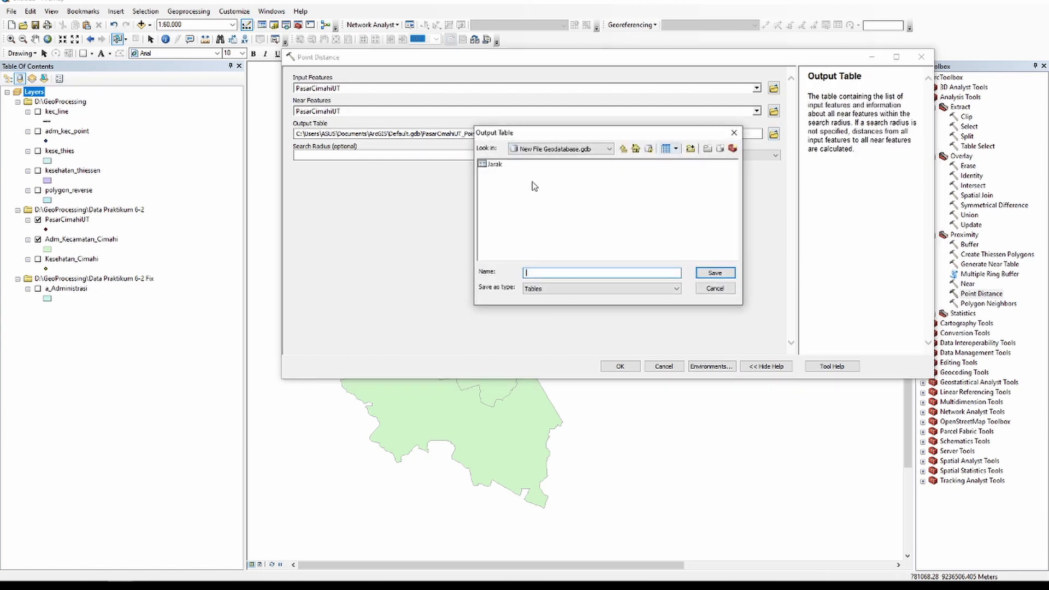
click(623, 148)
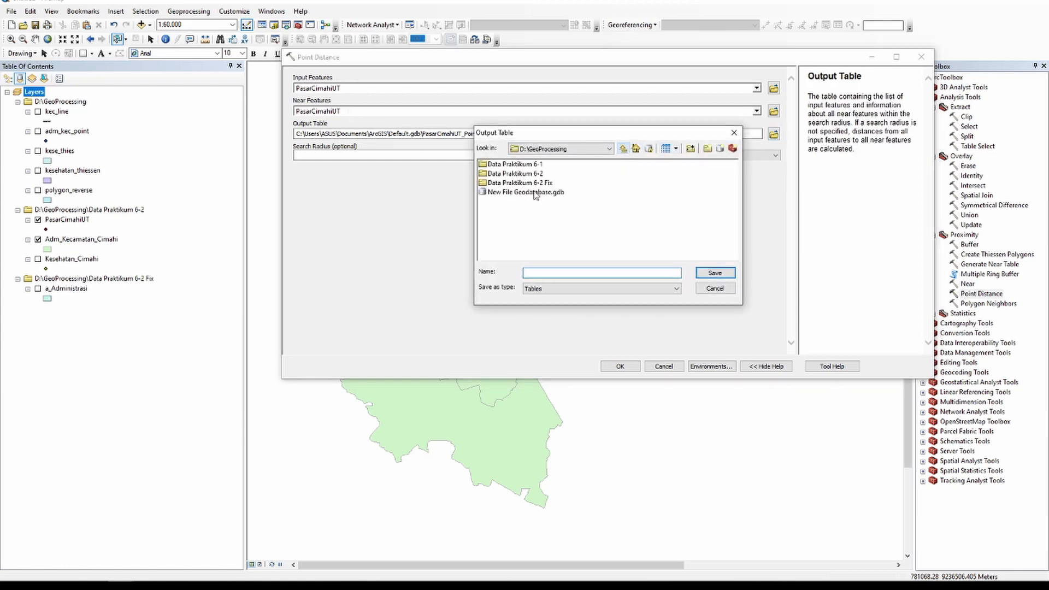
click(707, 149)
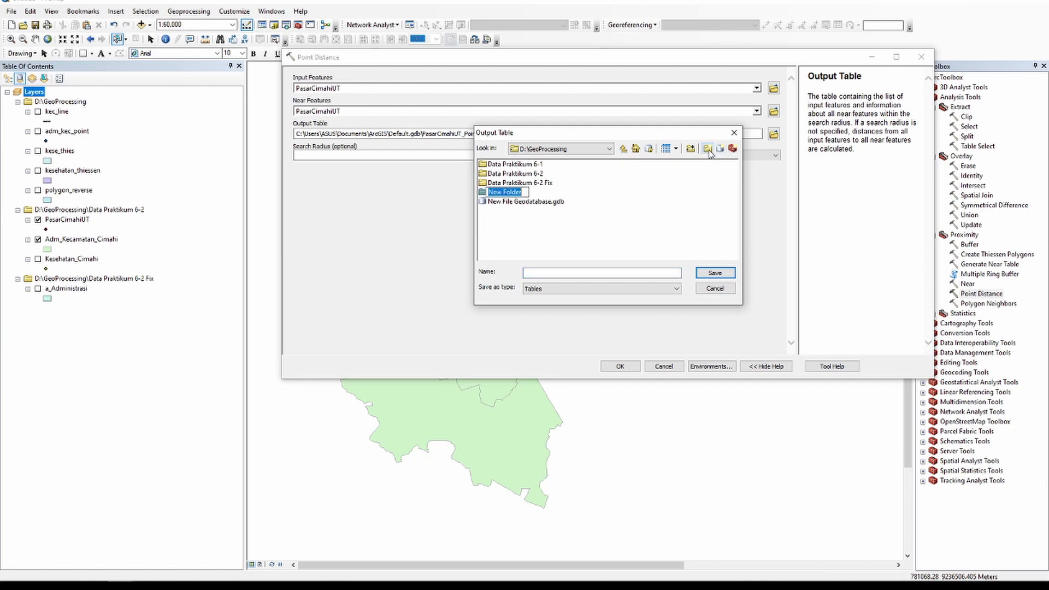
text(jarak)
key(Return)
key(Return)
click(719, 149)
text(Jarak)
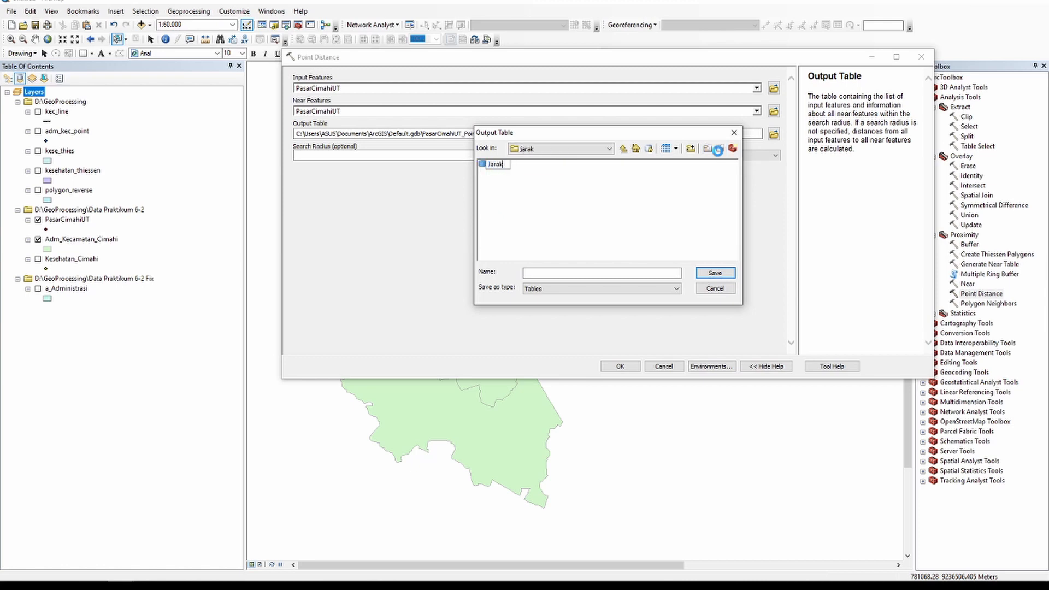
key(Return)
Save the output table as jarakpasar in Jarak.gdb and run Point Distance.
double_click(498, 165)
click(545, 273)
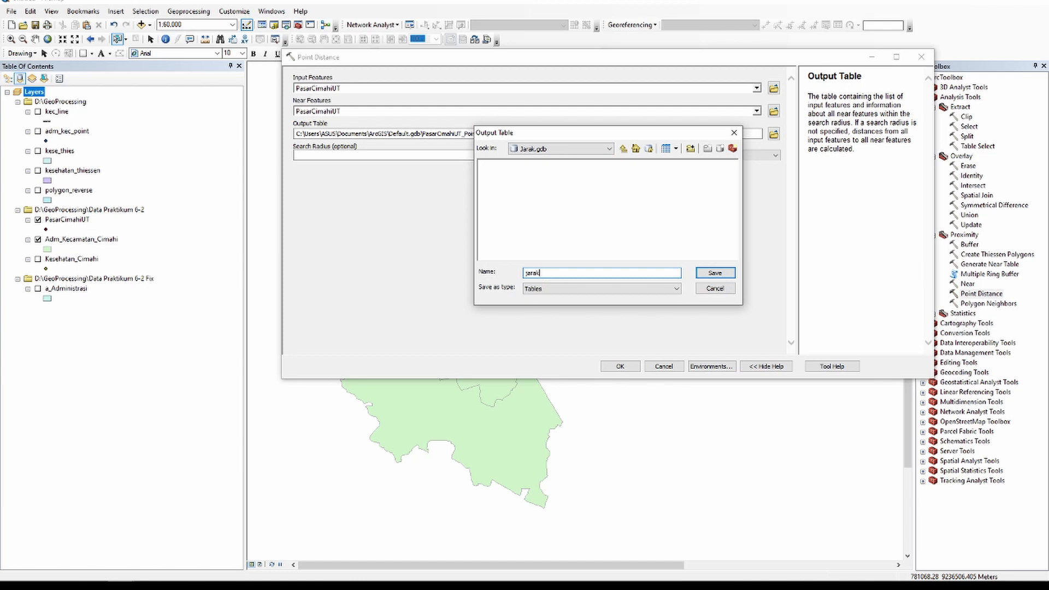
text(jarakpasar)
key(Return)
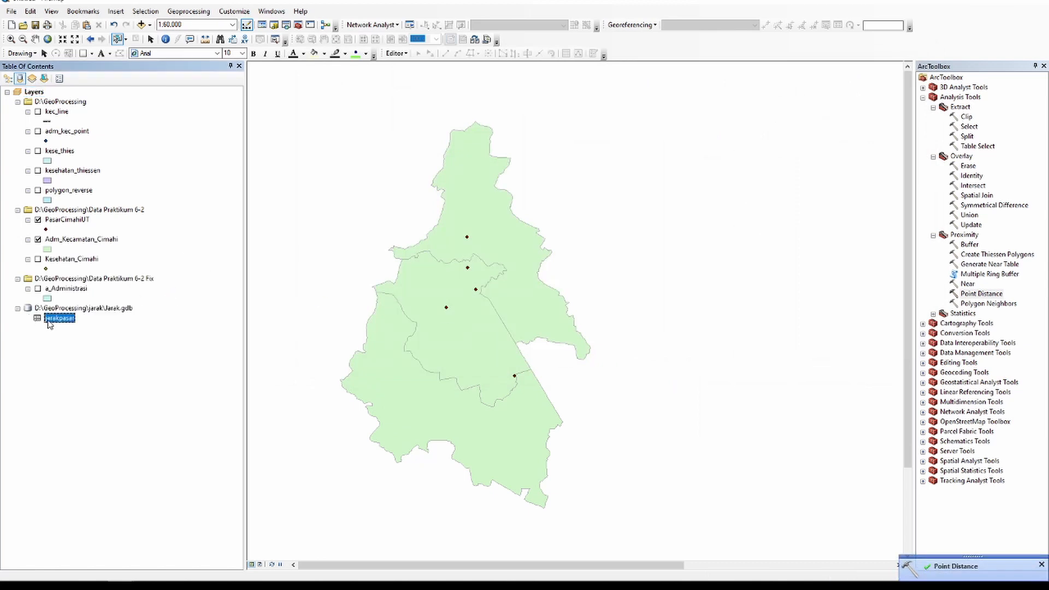
Open the jarakpasar table to examine its INPUT_FID, NEAR_FID and DISTANCE fields.
right_click(52, 324)
click(61, 329)
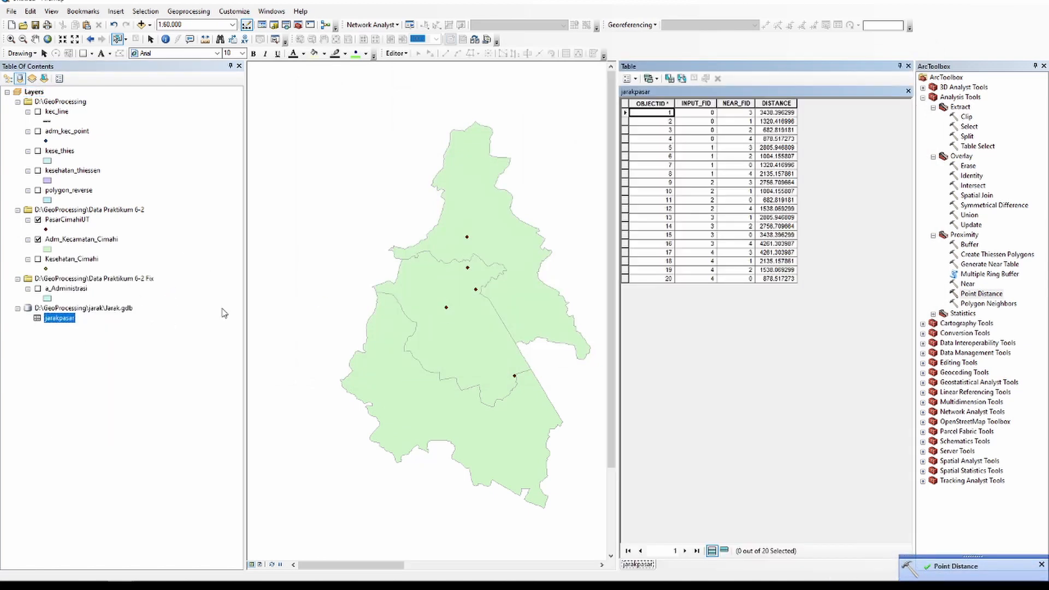
click(707, 115)
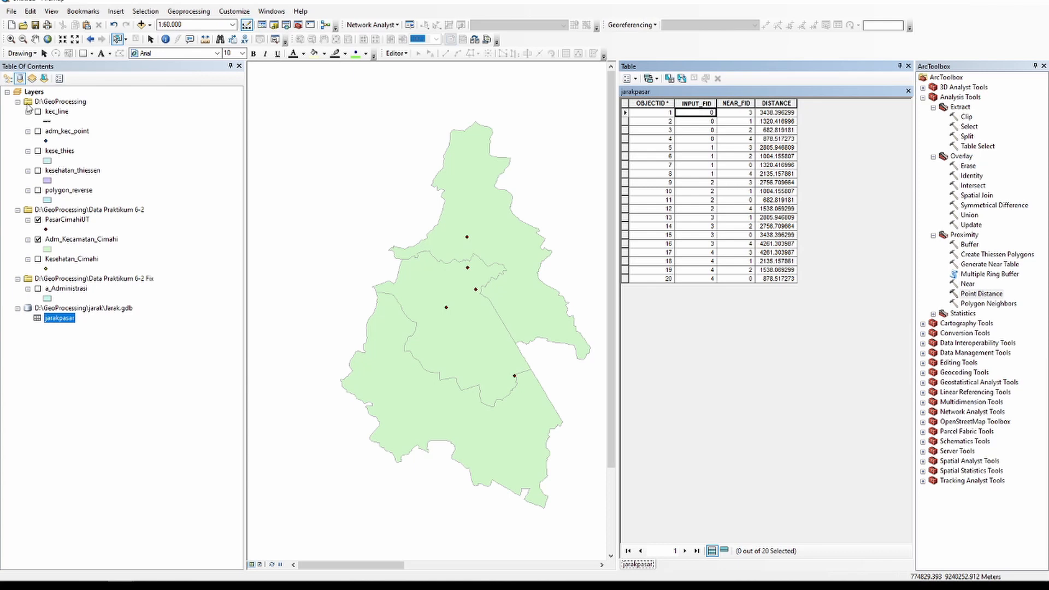
Open the Kesehatan_Cimahi and PasarCimahiUT attribute tables to look up which market each feature ID stands for.
click(73, 258)
right_click(72, 259)
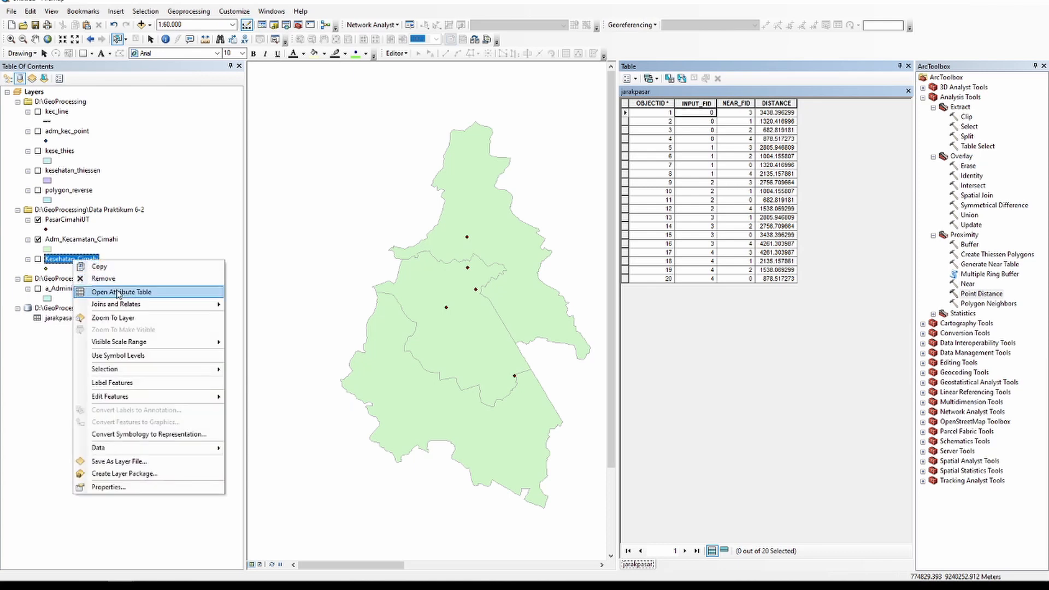
click(117, 290)
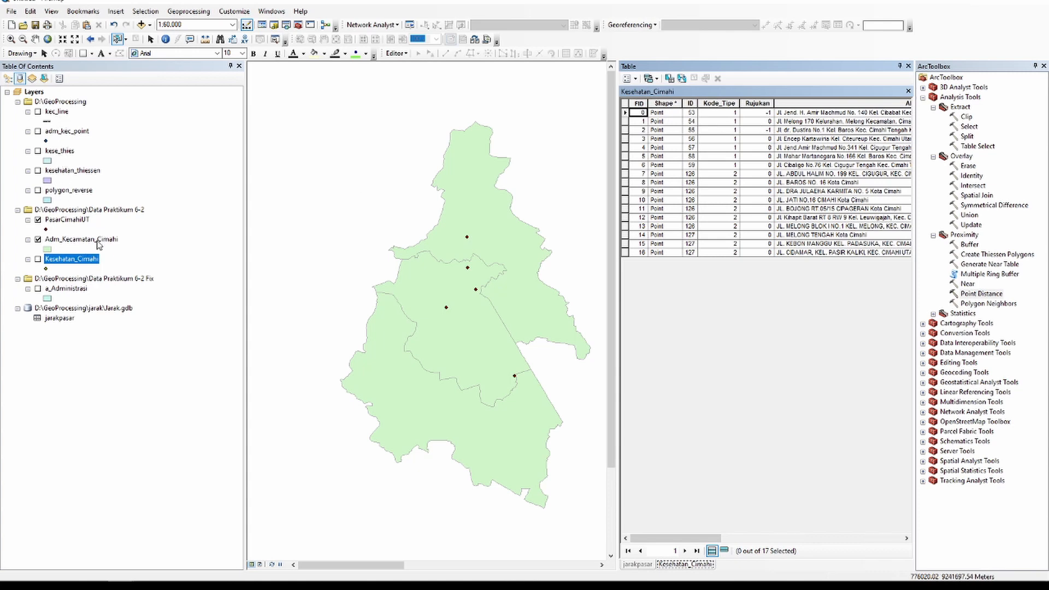
click(73, 221)
right_click(72, 221)
click(99, 252)
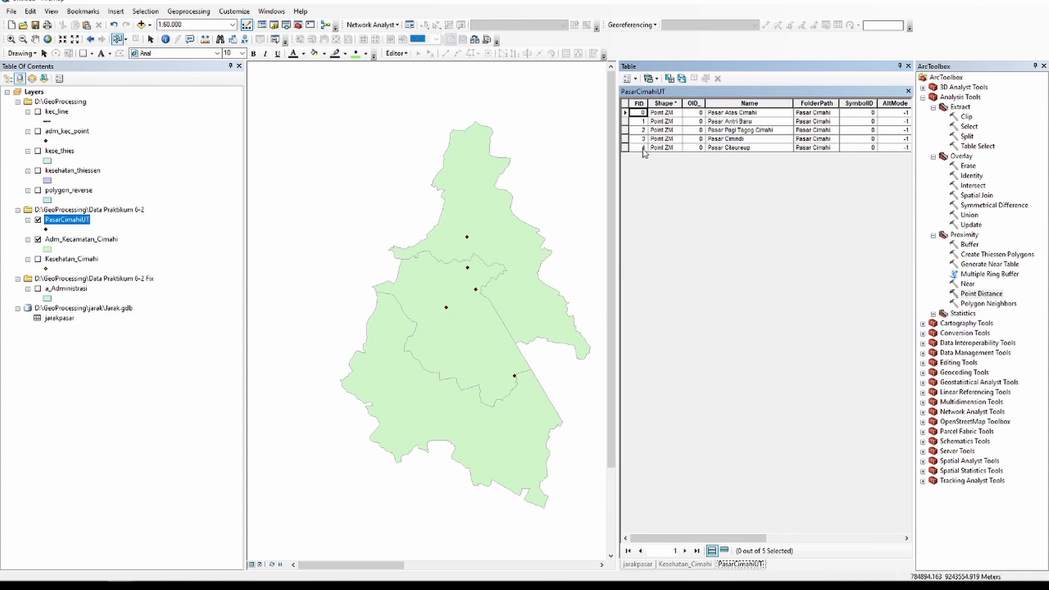
Return to the jarakpasar table to read the distances between the markets, and close the table window.
click(58, 319)
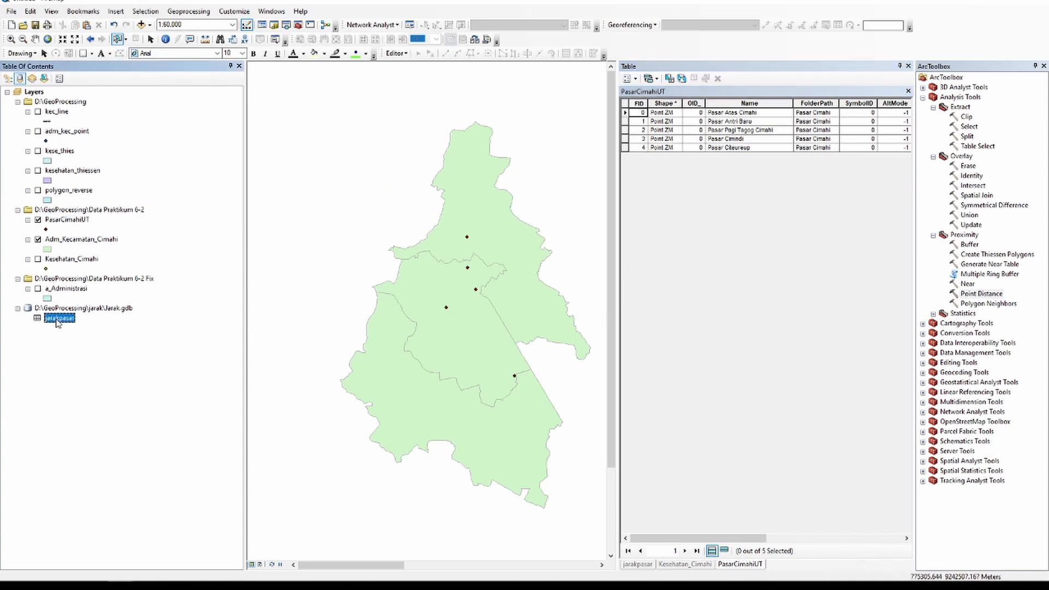
right_click(58, 323)
click(93, 327)
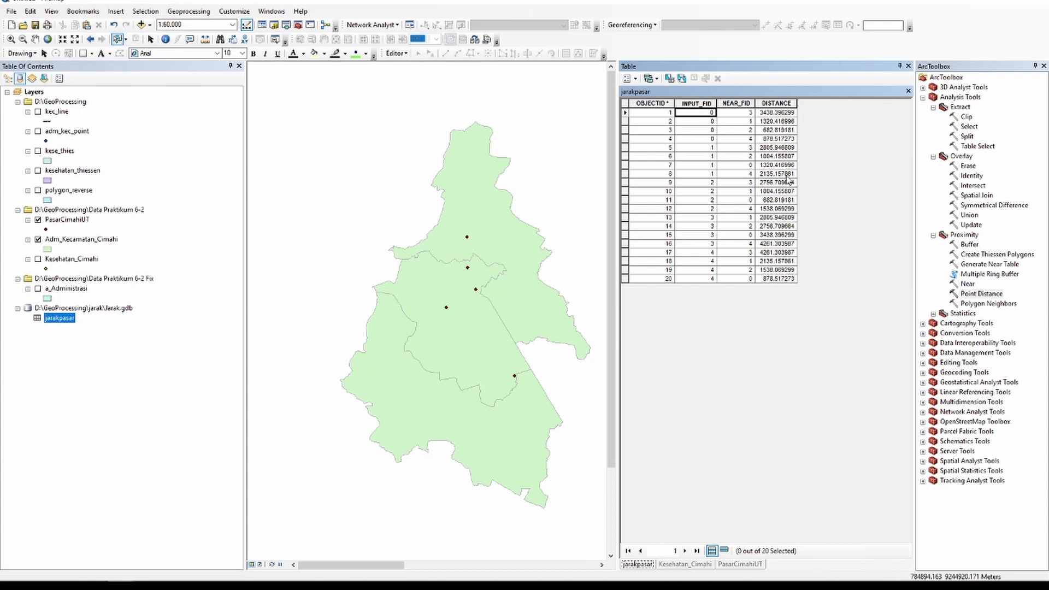
click(908, 66)
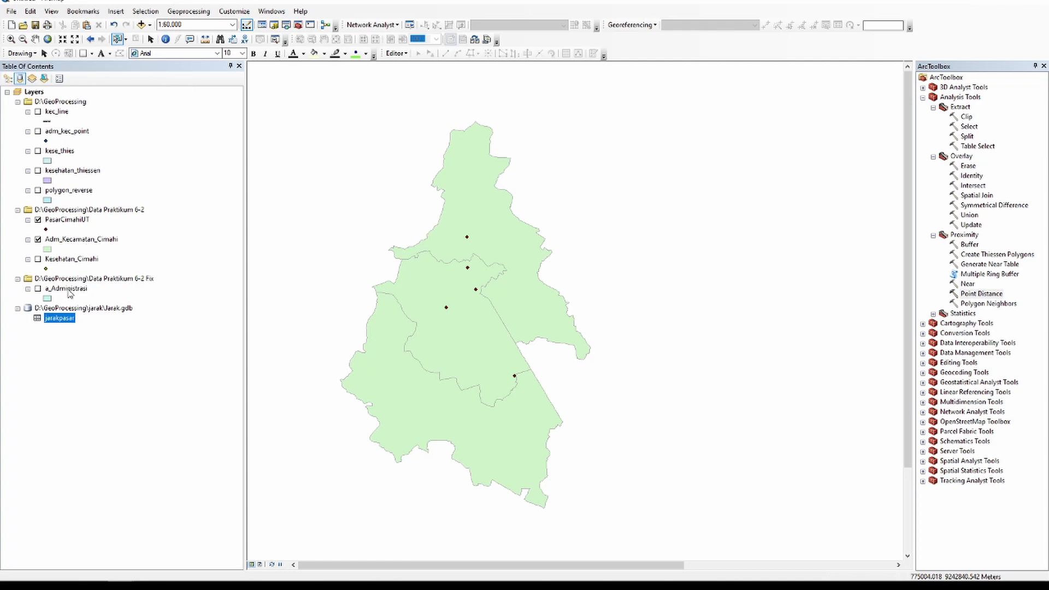
Show the a_Administrasi layer and hide the PasarCimahiUT and Adm_Kecamatan_Cimahi layers.
click(37, 288)
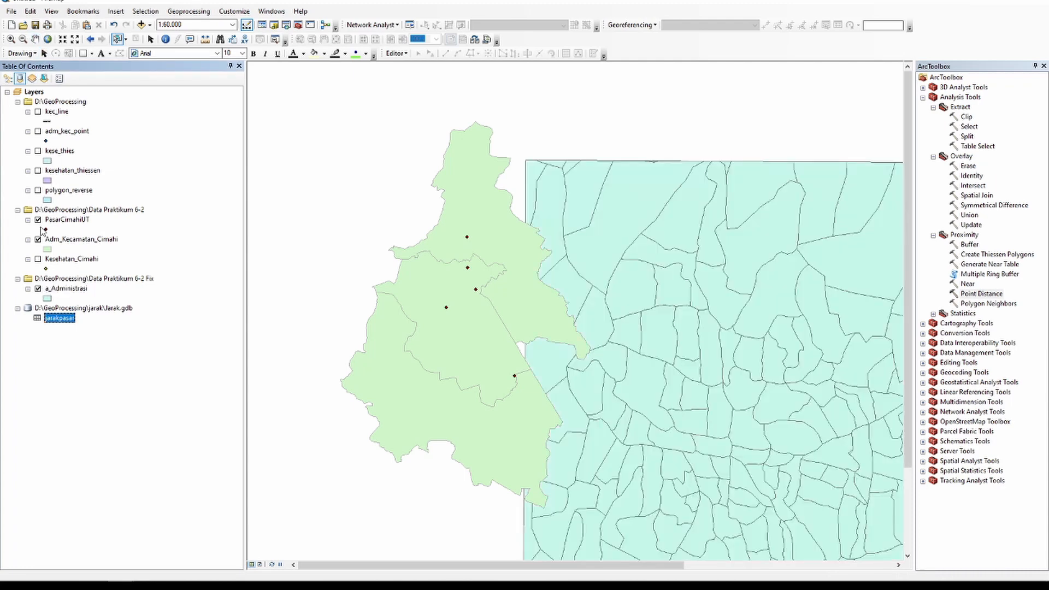
click(38, 288)
click(38, 289)
click(37, 288)
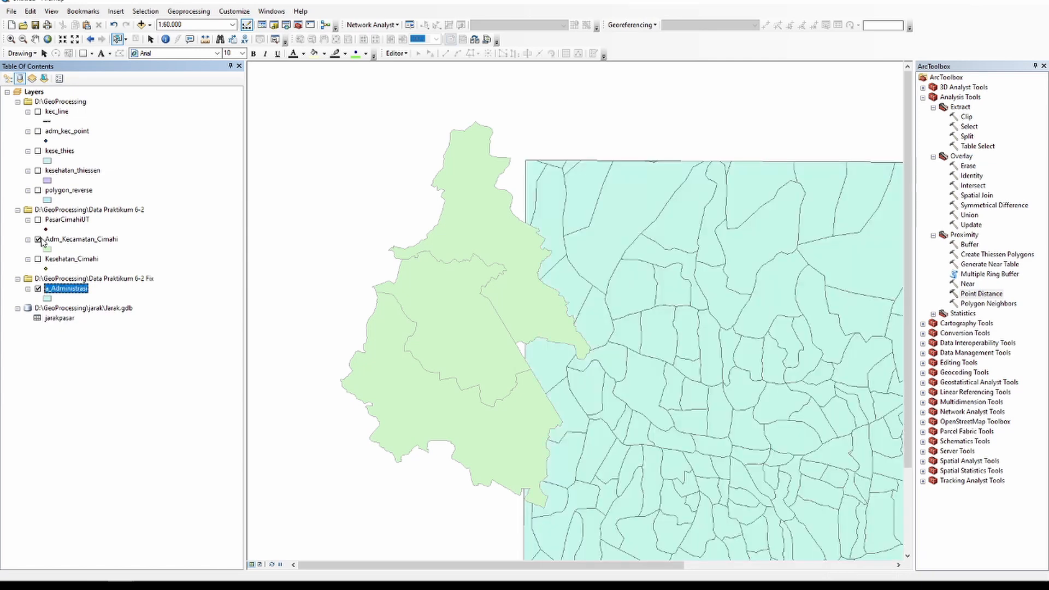
click(39, 240)
Examine the small sliver polygons along the northern edge of a_Administrasi, highlighting individual ones and clearing the selection.
scroll(668, 152, up, 3)
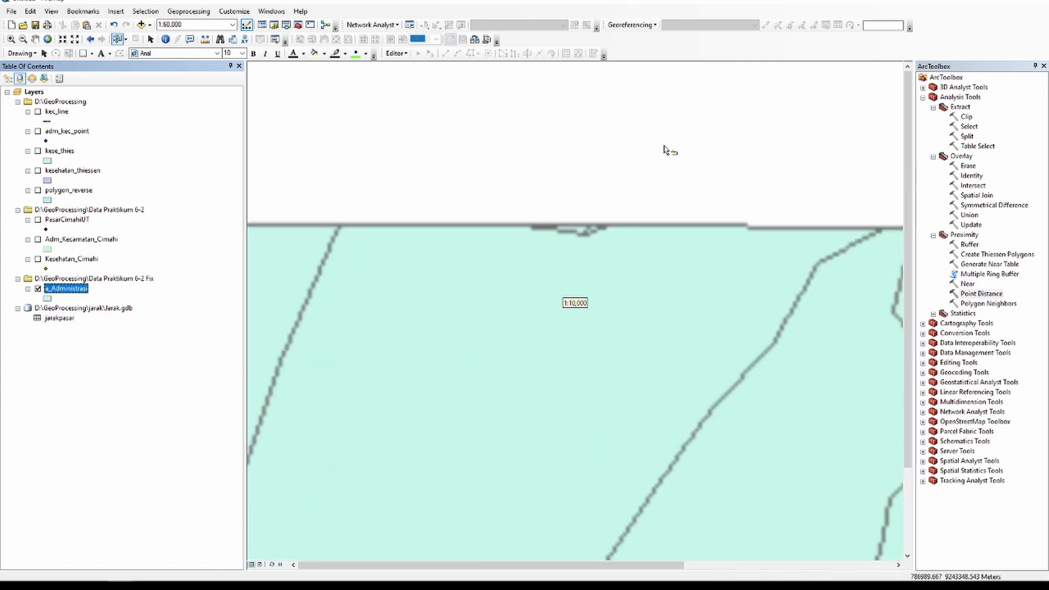
scroll(580, 232, up, 3)
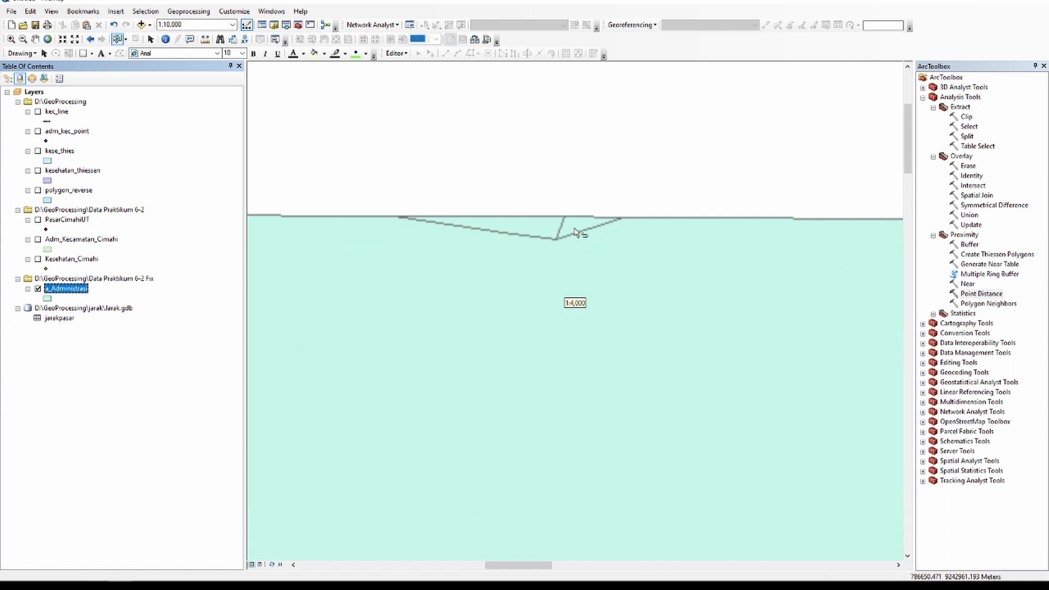
click(576, 232)
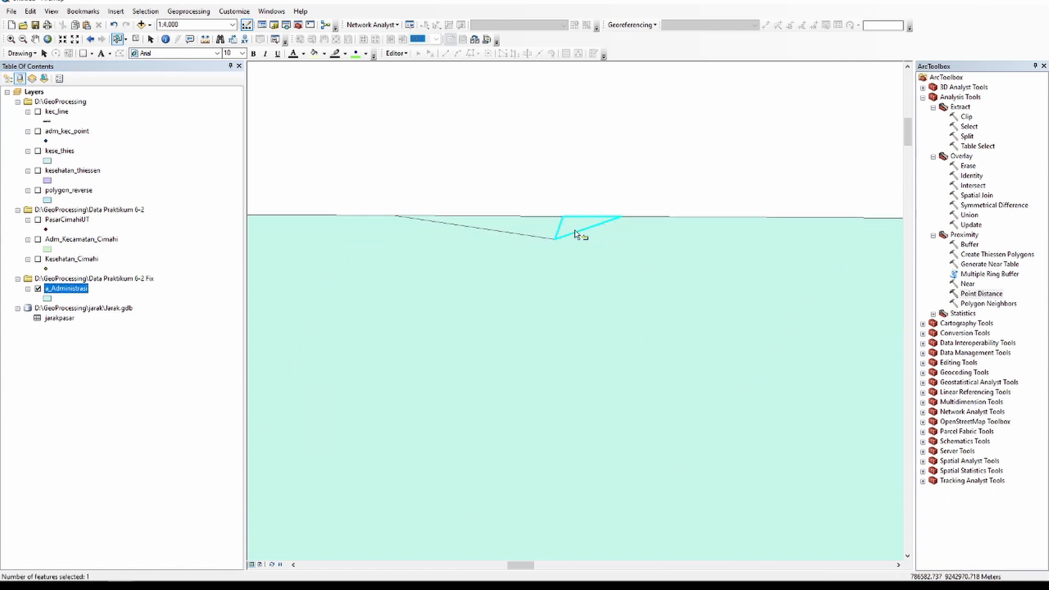
scroll(577, 232, down, 4)
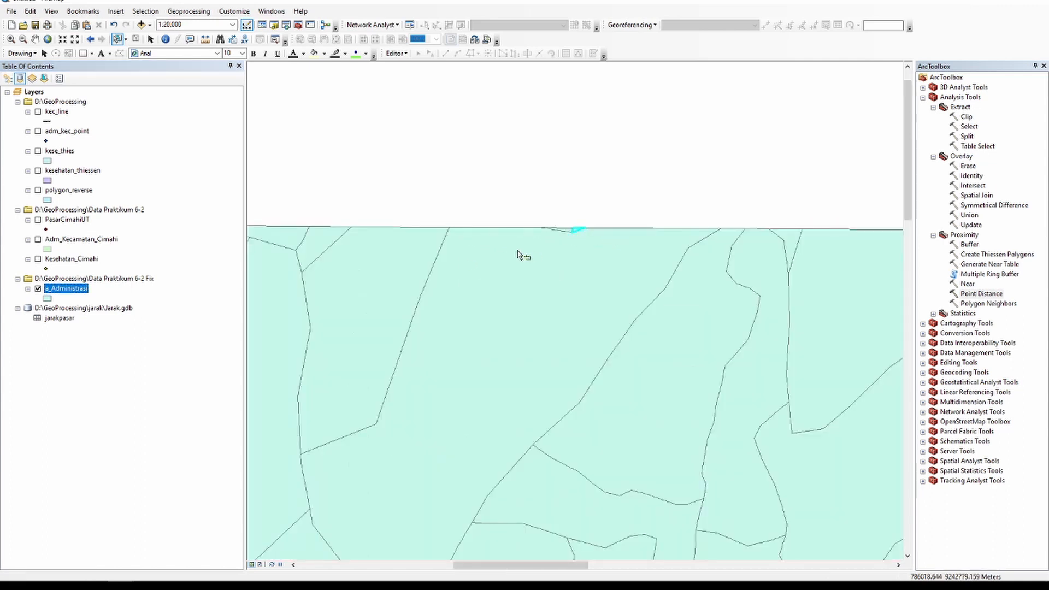
click(331, 241)
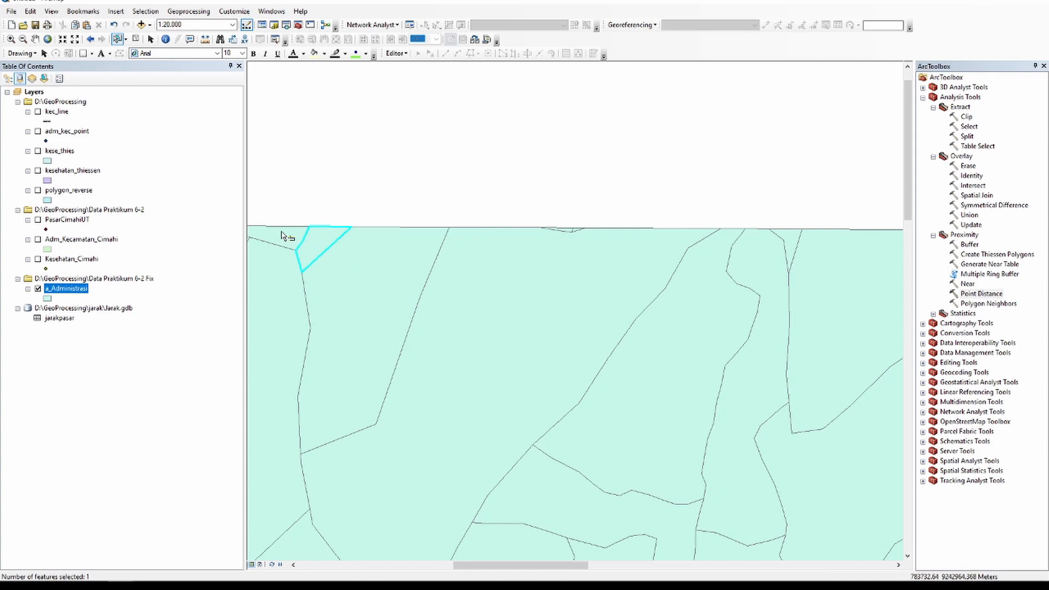
click(313, 221)
scroll(346, 213, down, 5)
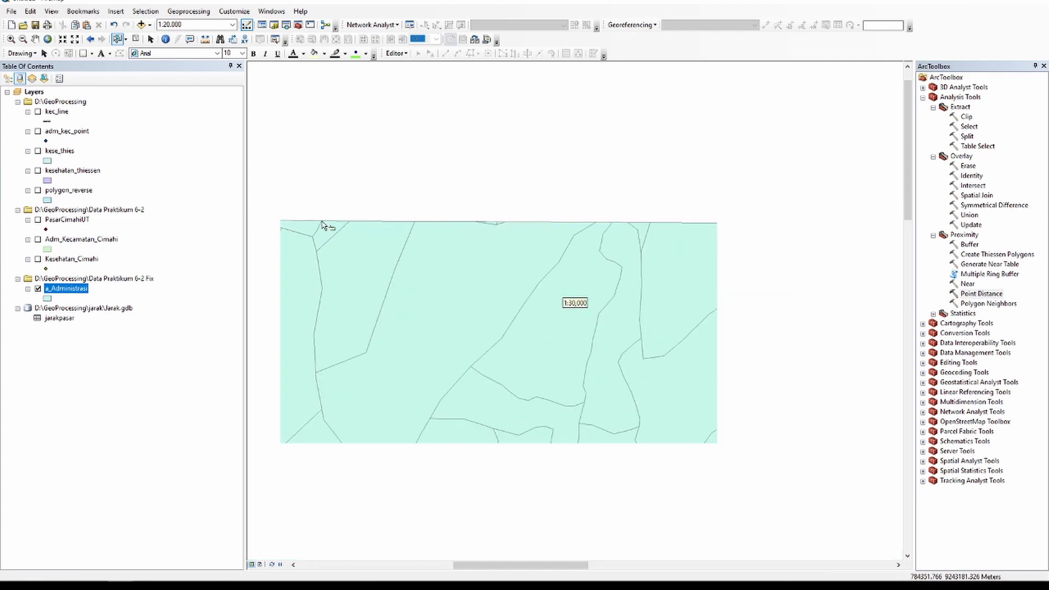
scroll(299, 214, down, 5)
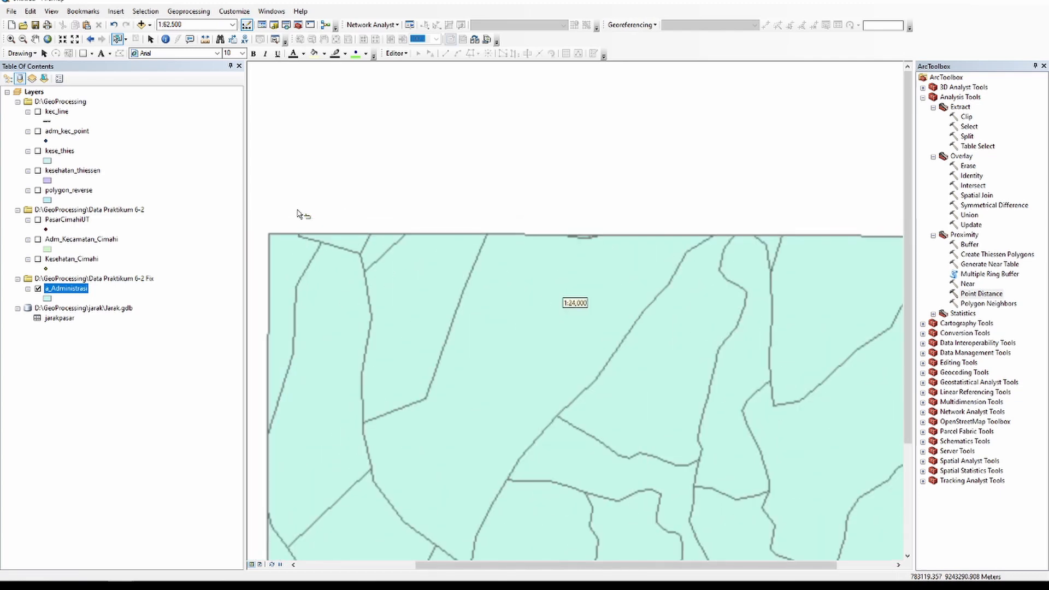
Select the two adjoining small polygons near the northwest corner of a_Administrasi together with the tiny sliver farther east.
click(407, 272)
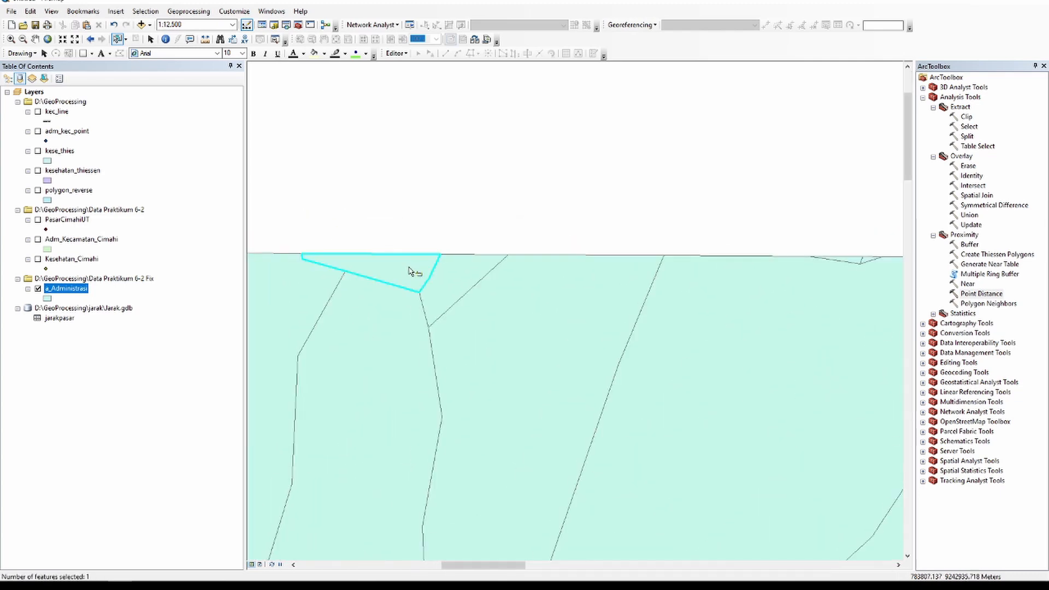
shift+click(473, 274)
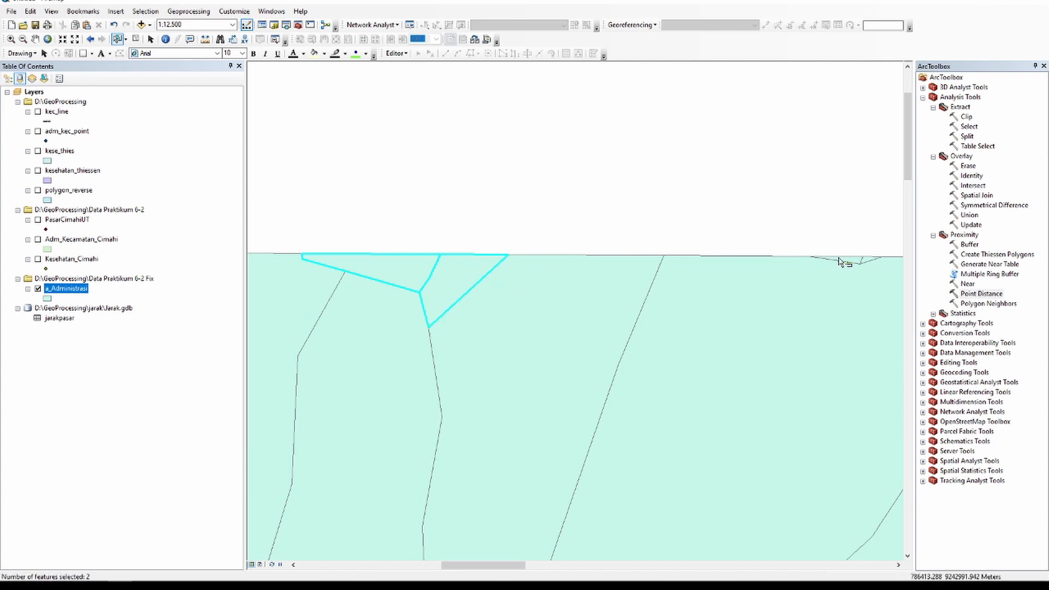
shift+click(868, 261)
scroll(541, 219, up, 2)
scroll(540, 224, down, 4)
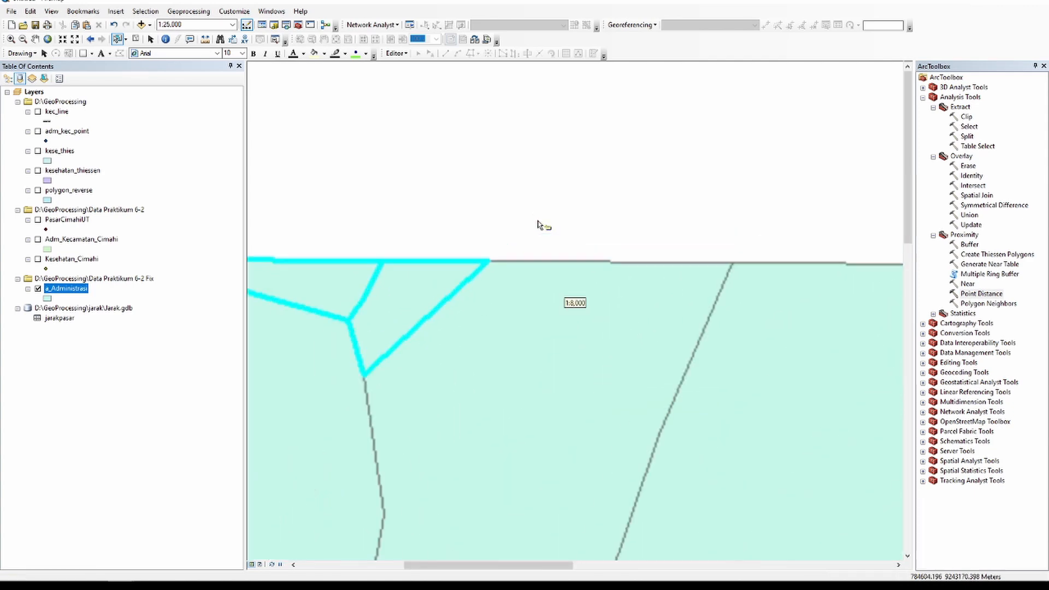
scroll(538, 228, down, 3)
scroll(589, 267, up, 2)
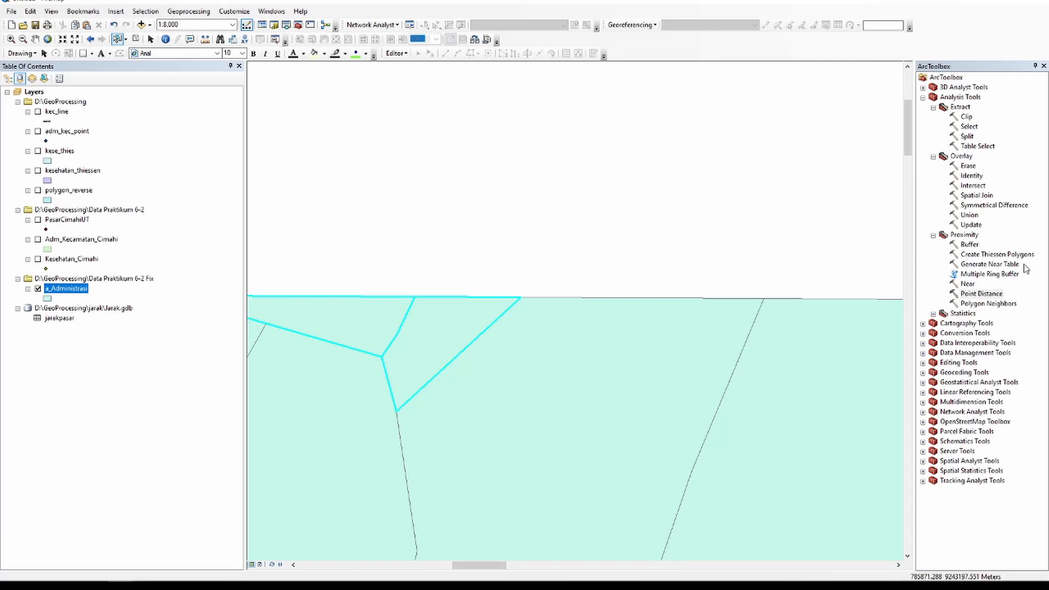
Start the Eliminate generalization tool from the Data Management toolset with a_Administrasi as the input layer.
click(922, 353)
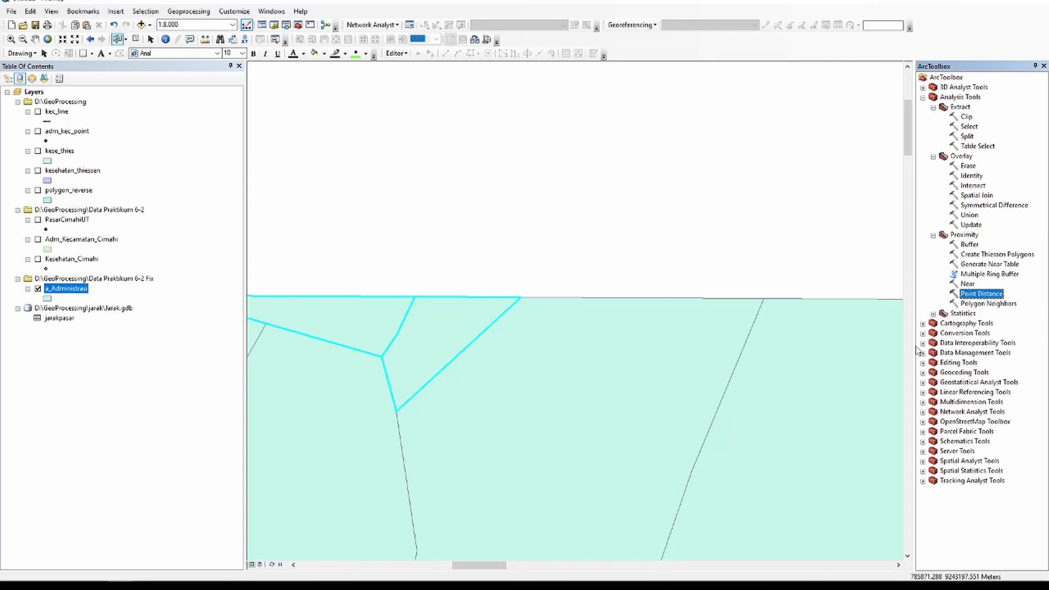
click(922, 353)
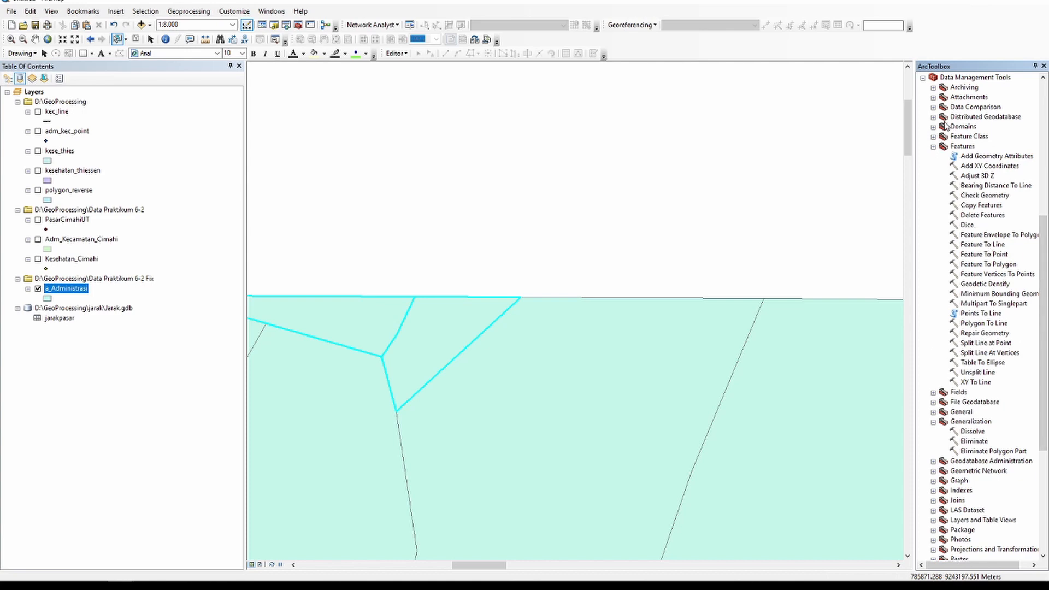
click(933, 147)
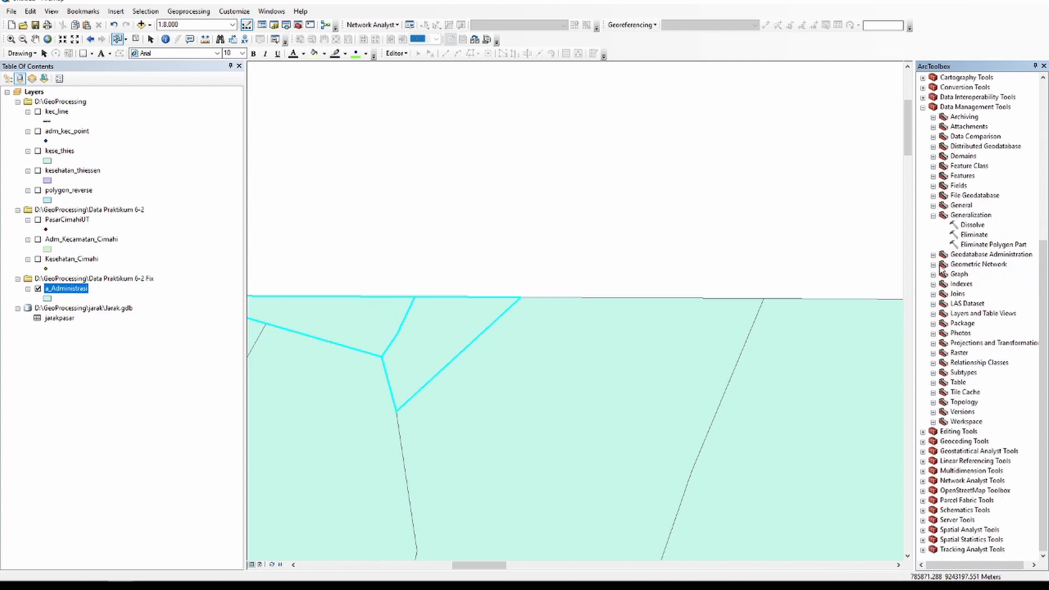
double_click(972, 235)
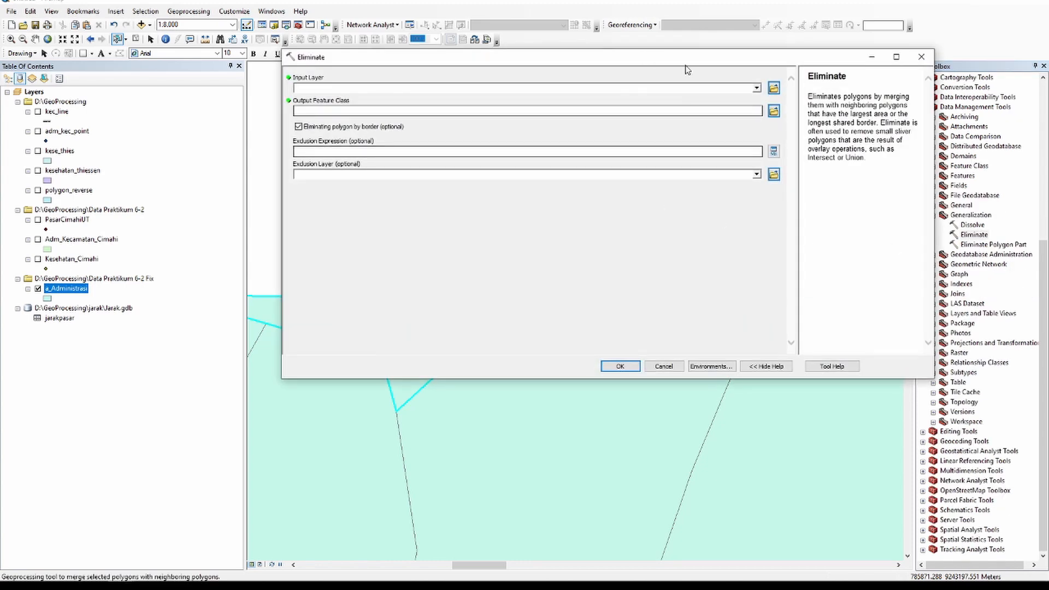
click(756, 89)
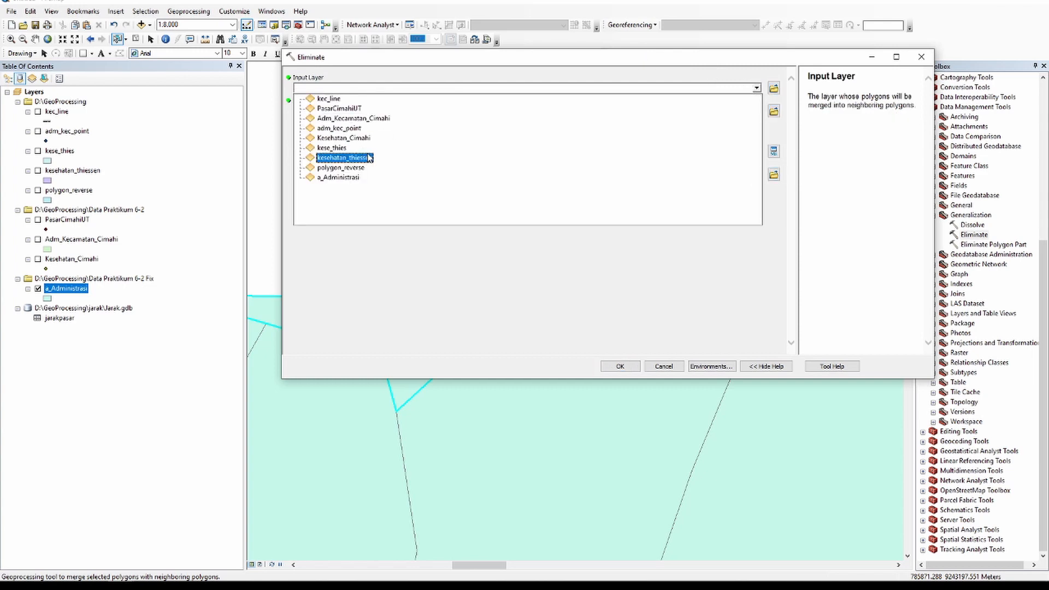
click(336, 178)
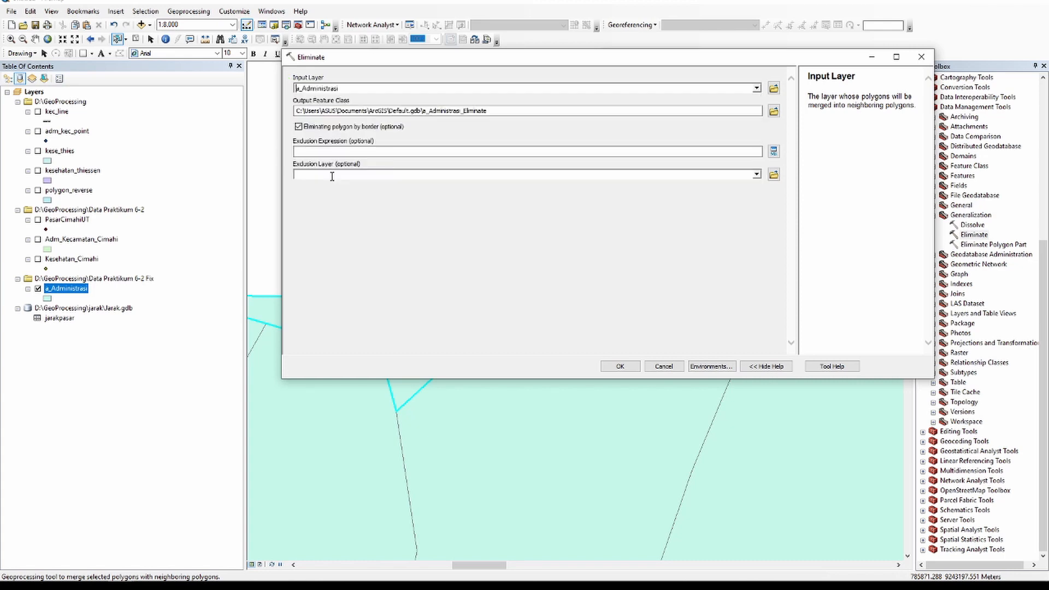
Save the Eliminate output as adm_eliminates in D:\GeoProcessing and run the tool with polygons eliminated by border.
click(774, 111)
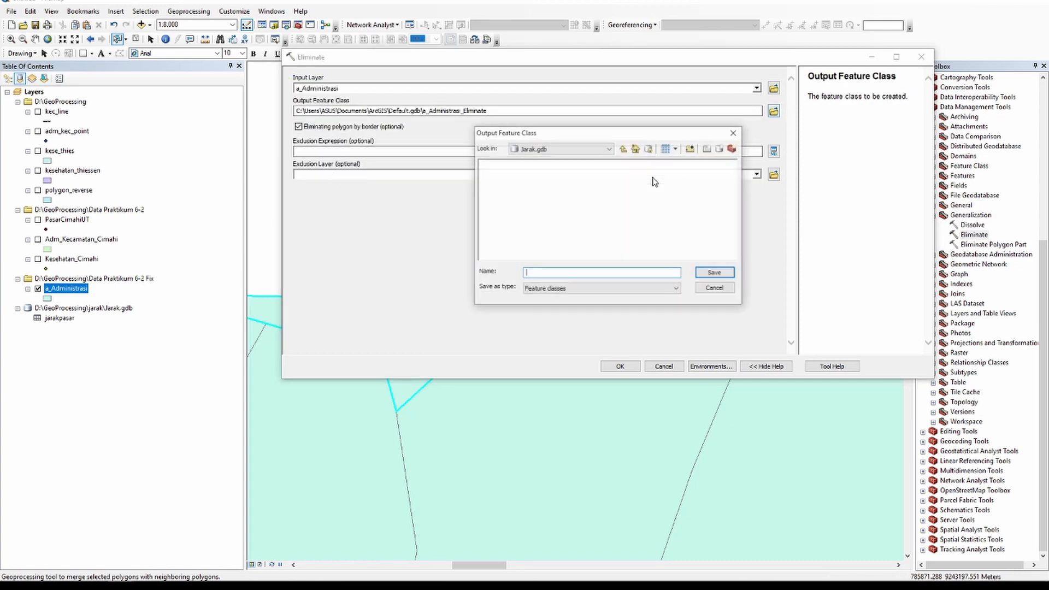
click(624, 149)
click(623, 149)
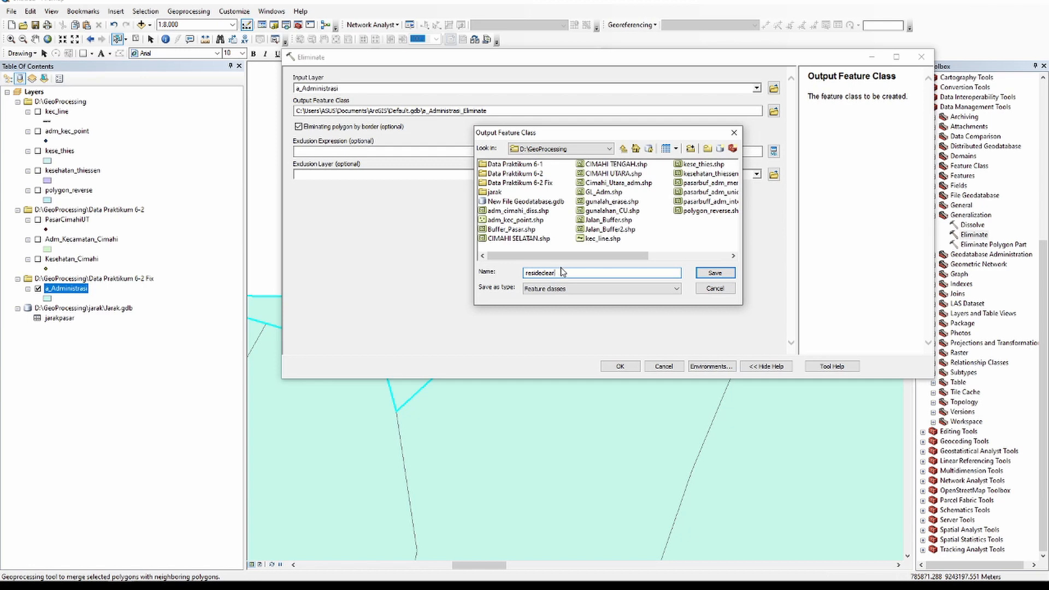
click(705, 272)
text(adm_eliminates)
click(715, 273)
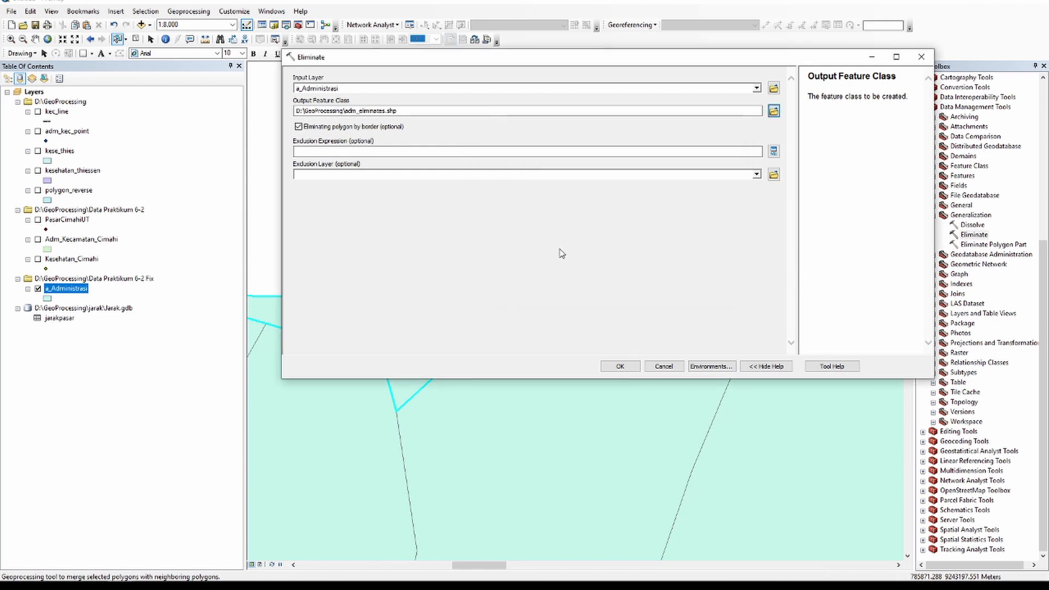
click(612, 371)
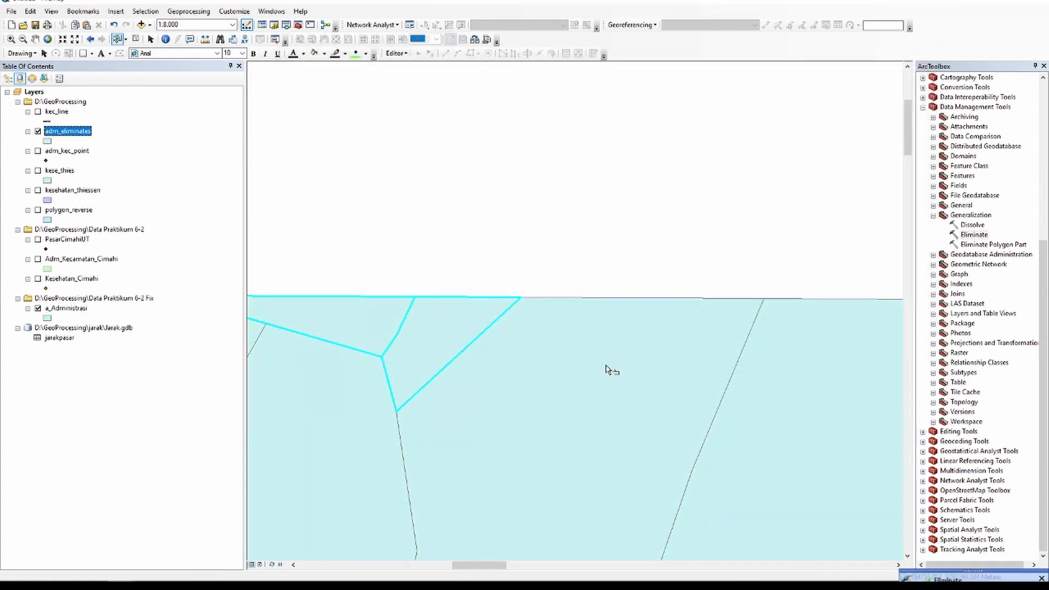
Compare adm_eliminates with the original polygons along the northern edge by repeatedly hiding and showing the a_Administrasi layer.
click(38, 308)
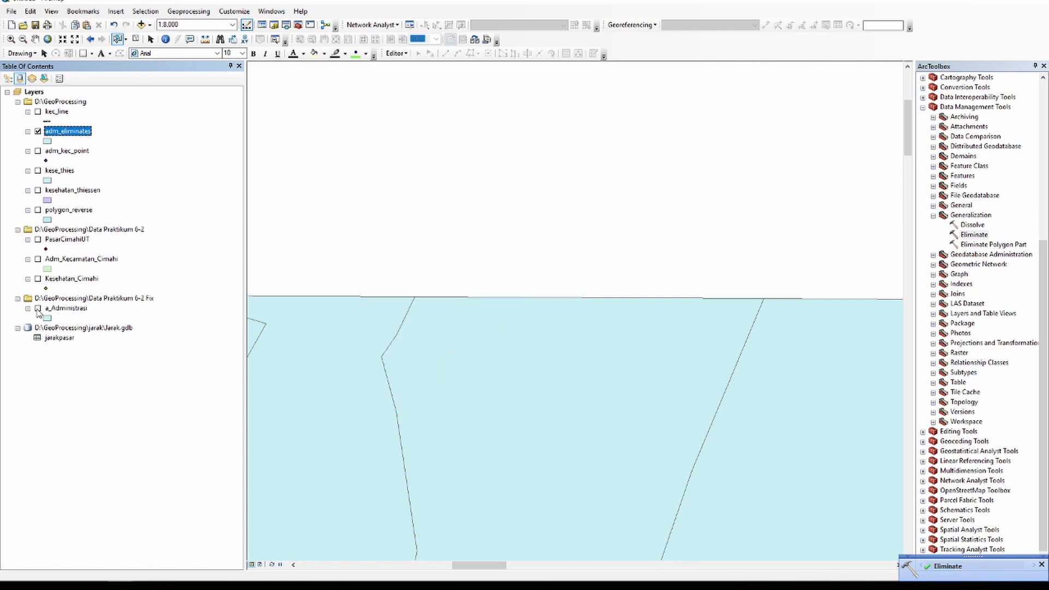
scroll(592, 347, down, 3)
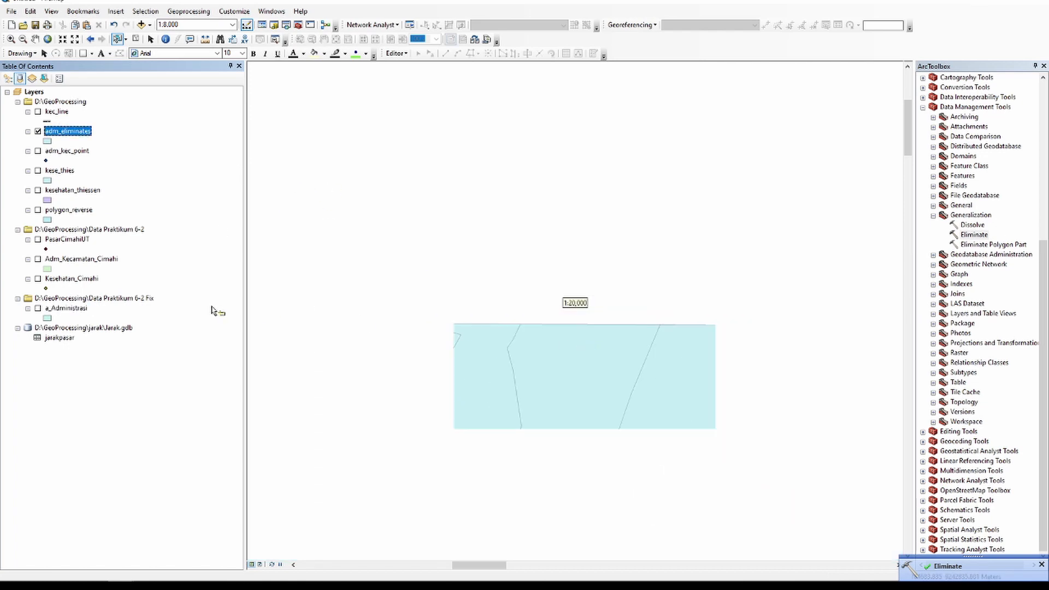
click(37, 309)
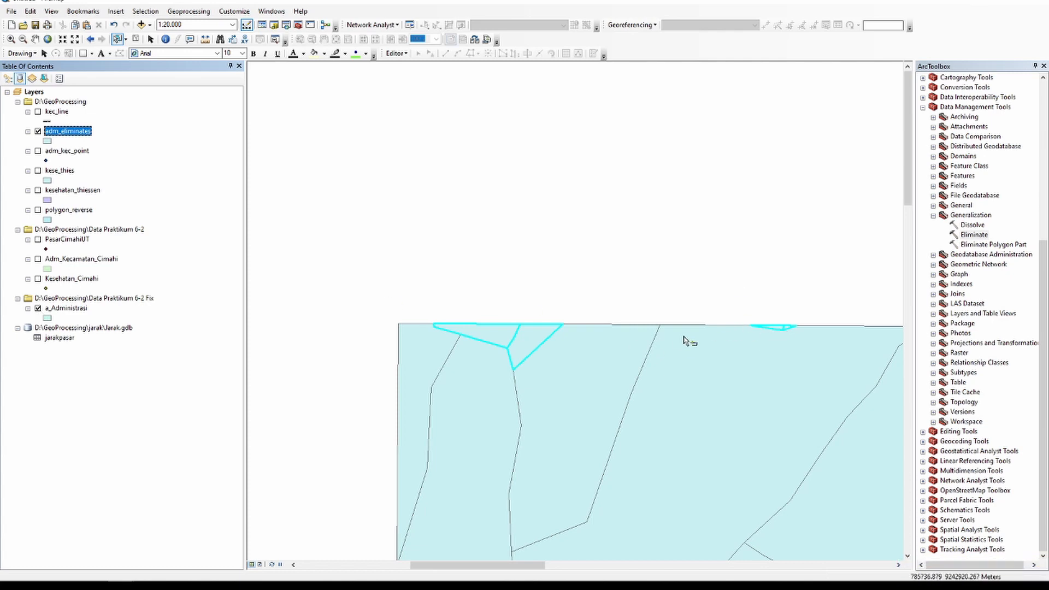
ctrl+click(39, 311)
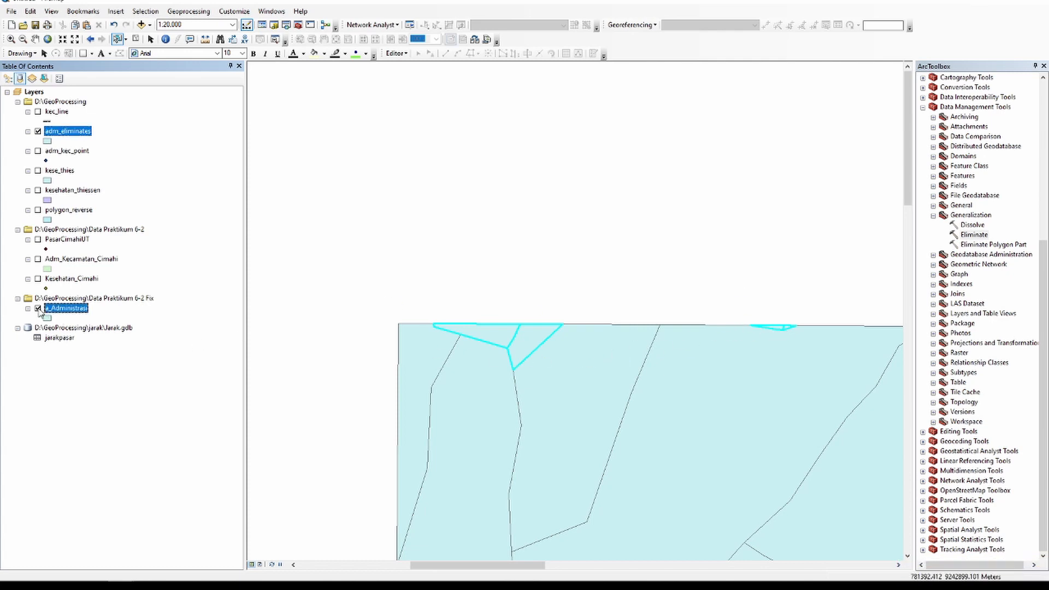
click(38, 309)
click(38, 310)
click(38, 310)
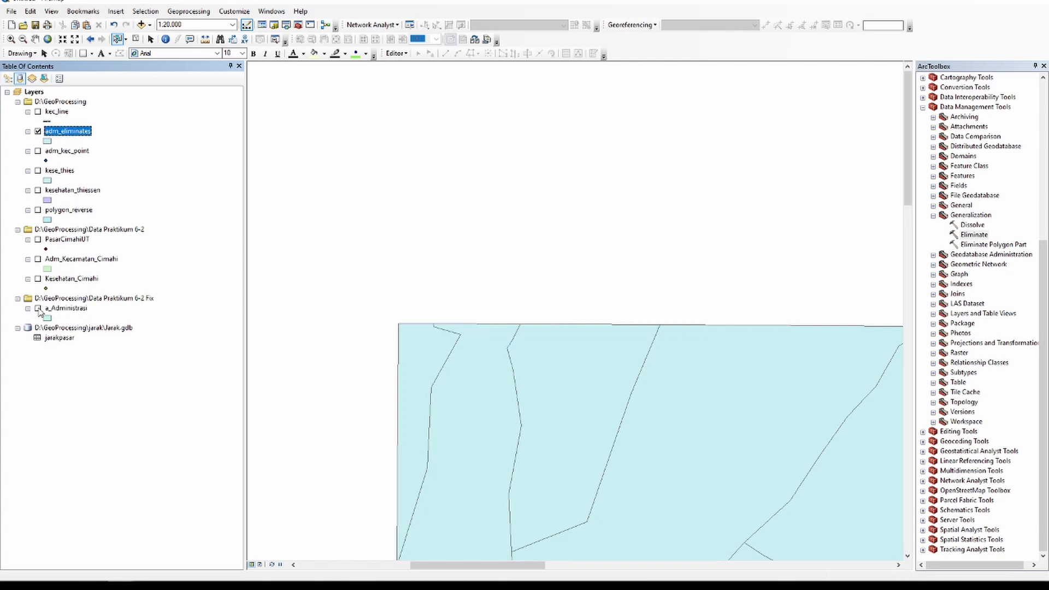
click(38, 309)
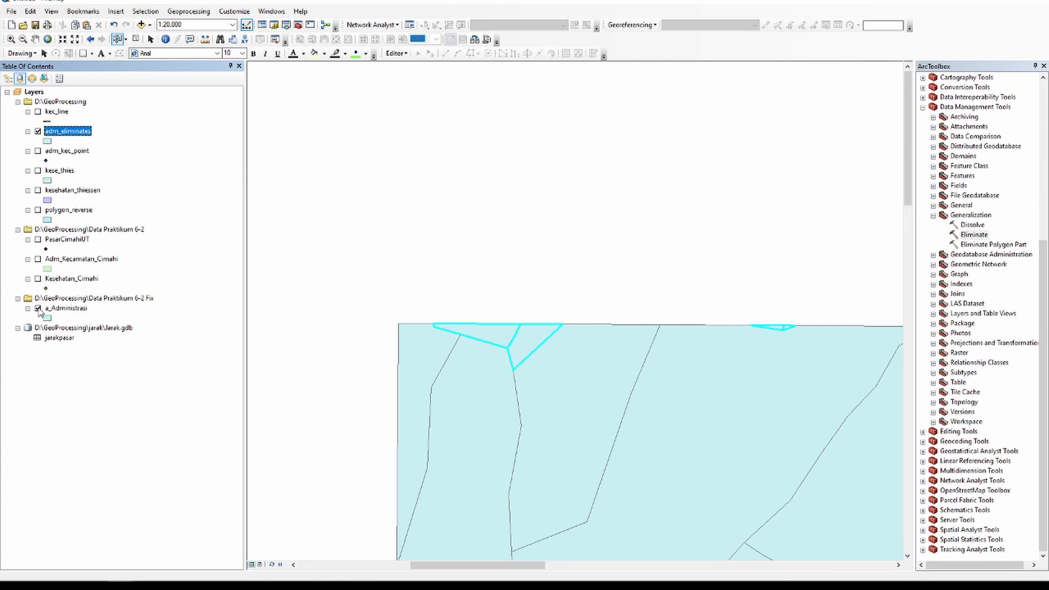